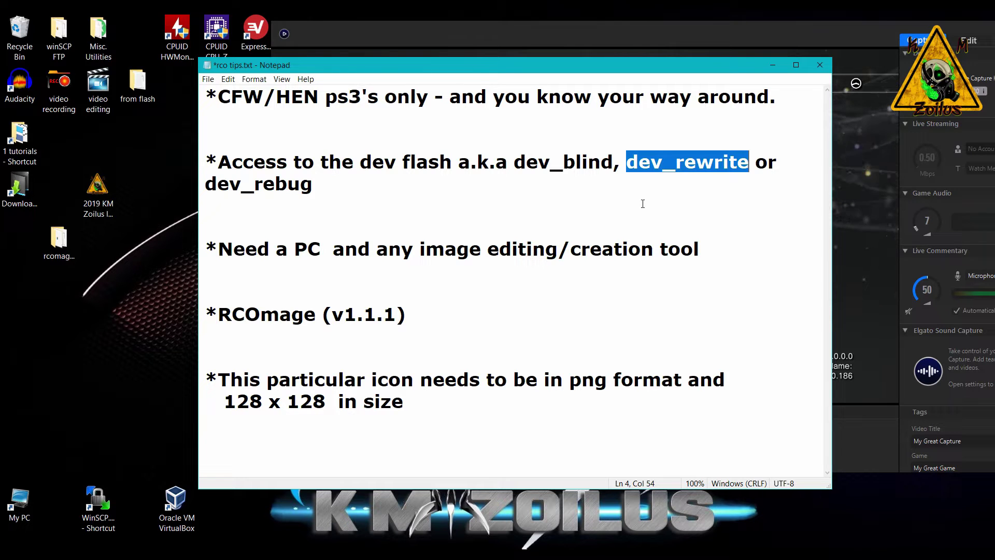
Step: Review the description on the Rcomage v1.1.1 download page and locate the rcomagev111 folder on the desktop
left_click(643, 204)
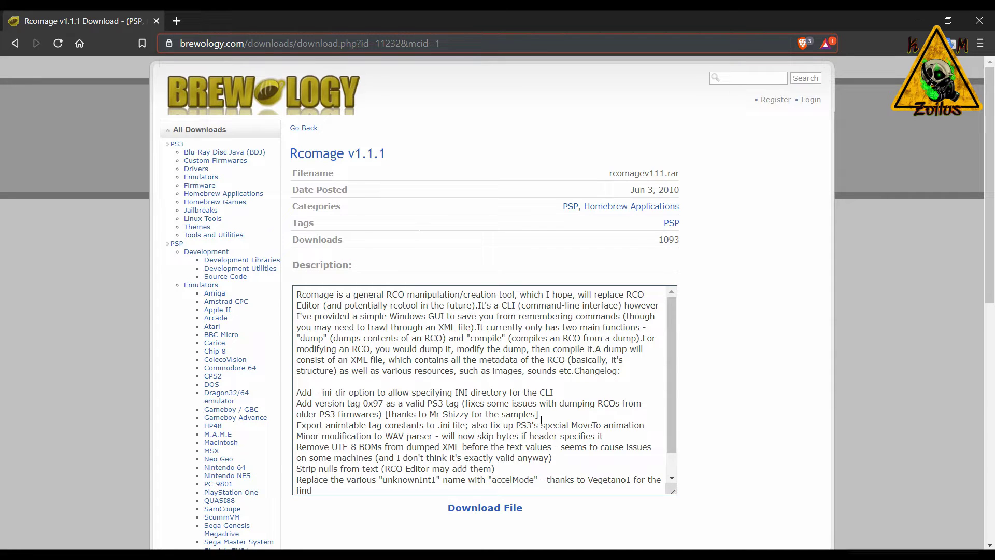
scroll(447, 337, "down", 1)
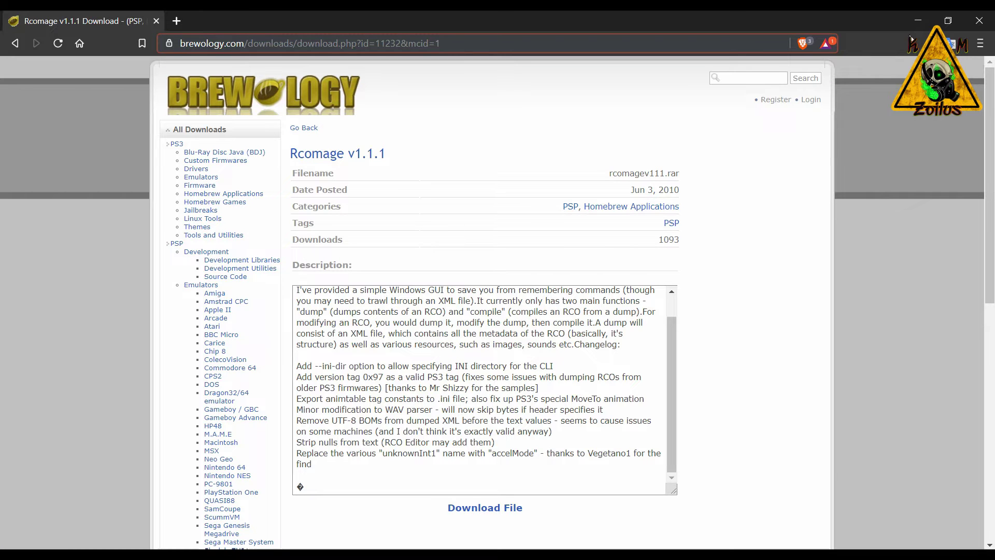
left_click(917, 20)
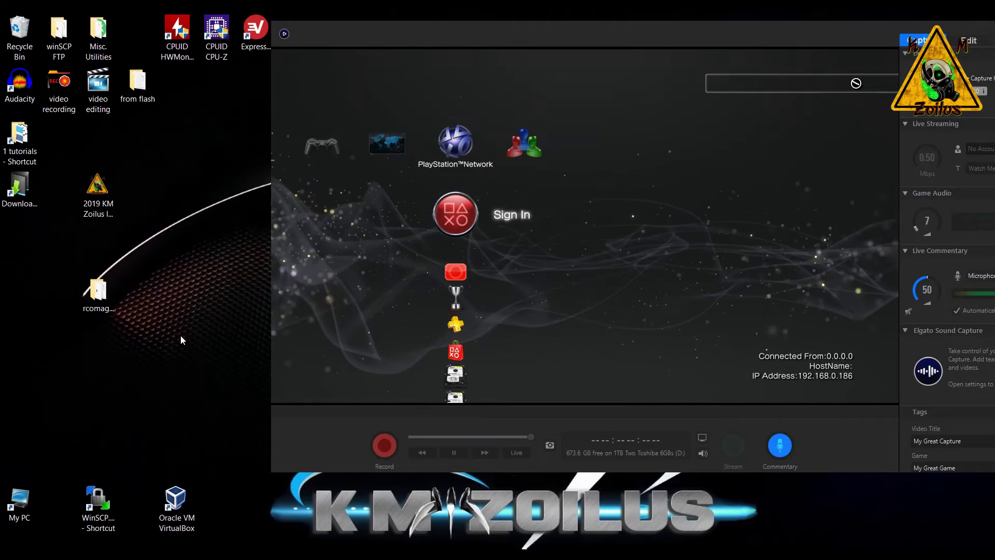
left_click(116, 302)
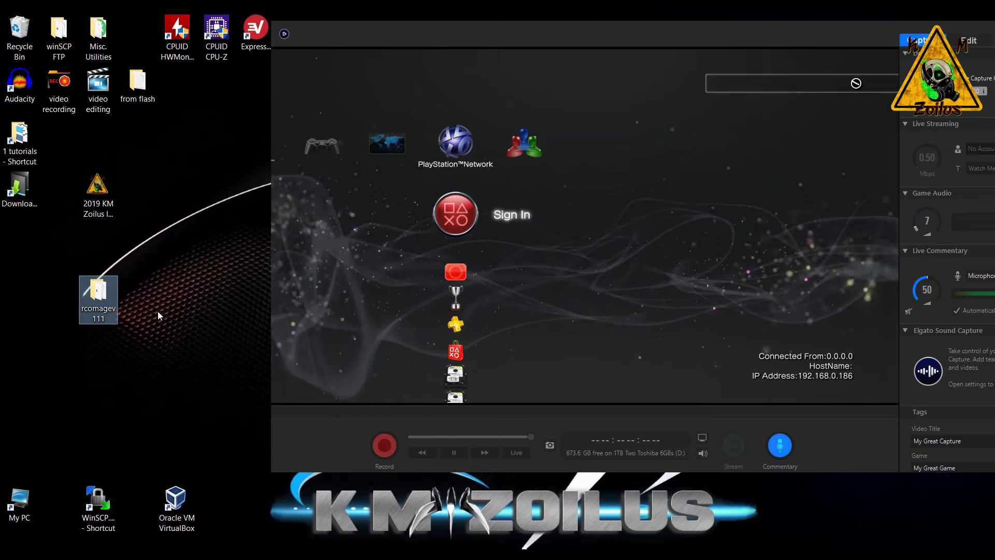
mouse_move(122, 318)
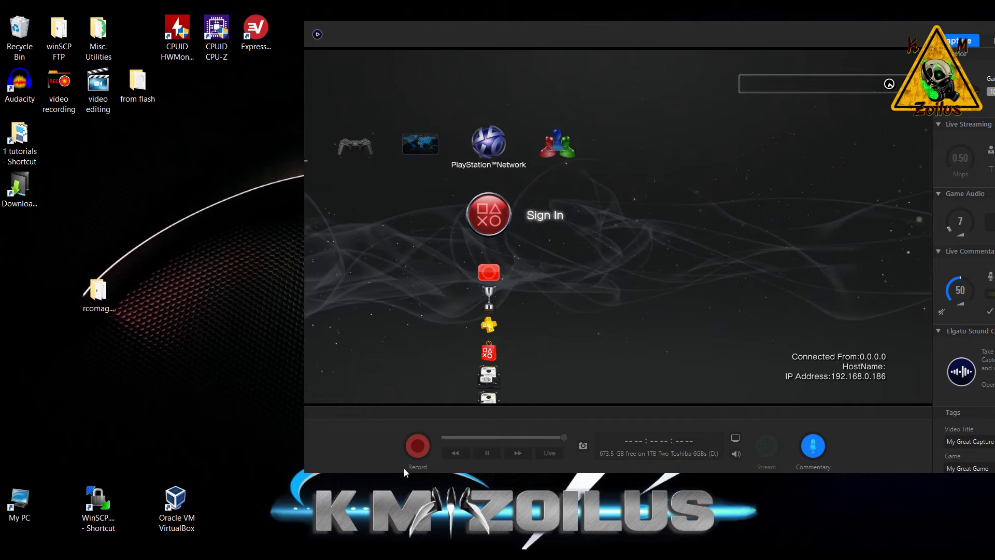
Step: Switch to the WinSCP session connected to the PS3 and open the remote folder /dev_blind/vsh/resource
key("alt+Tab")
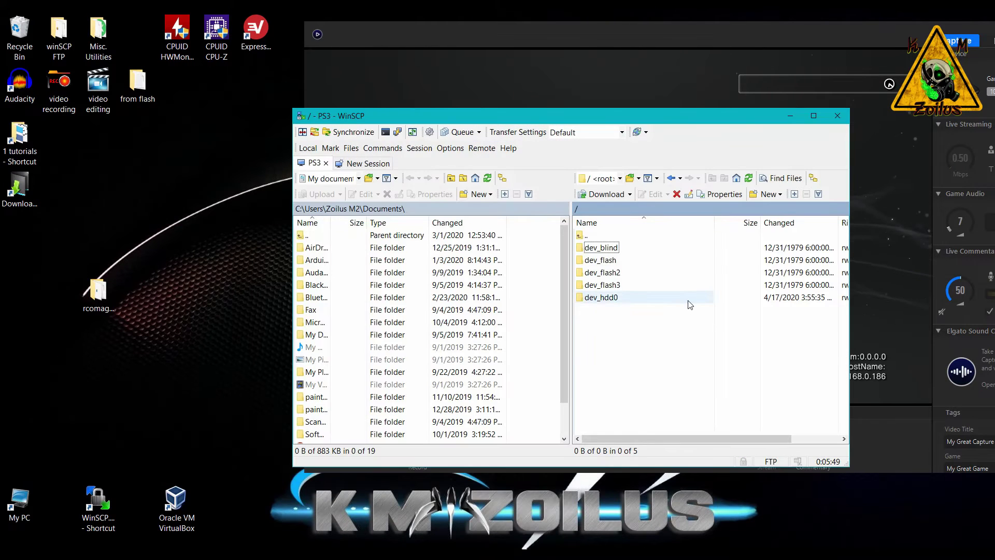
left_click(613, 250)
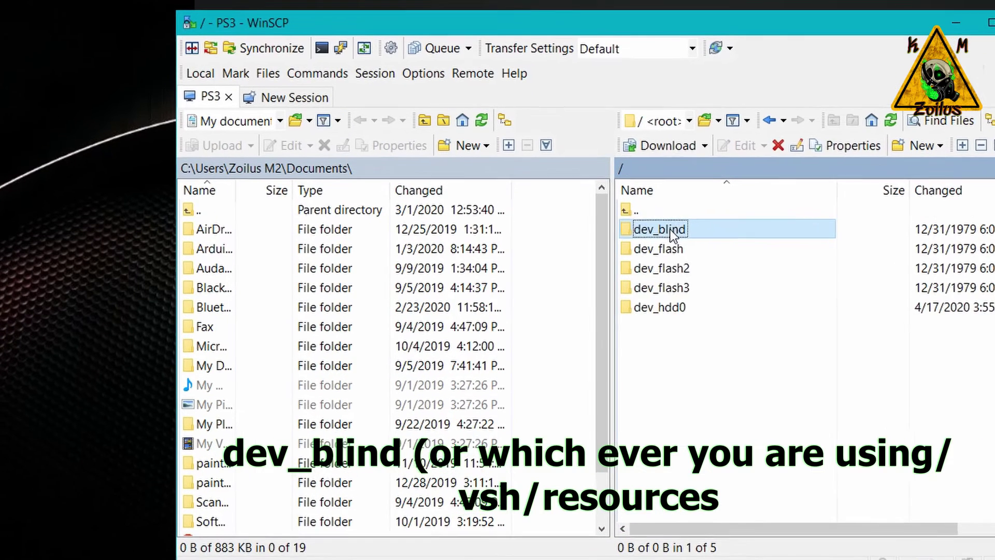
double_click(638, 238)
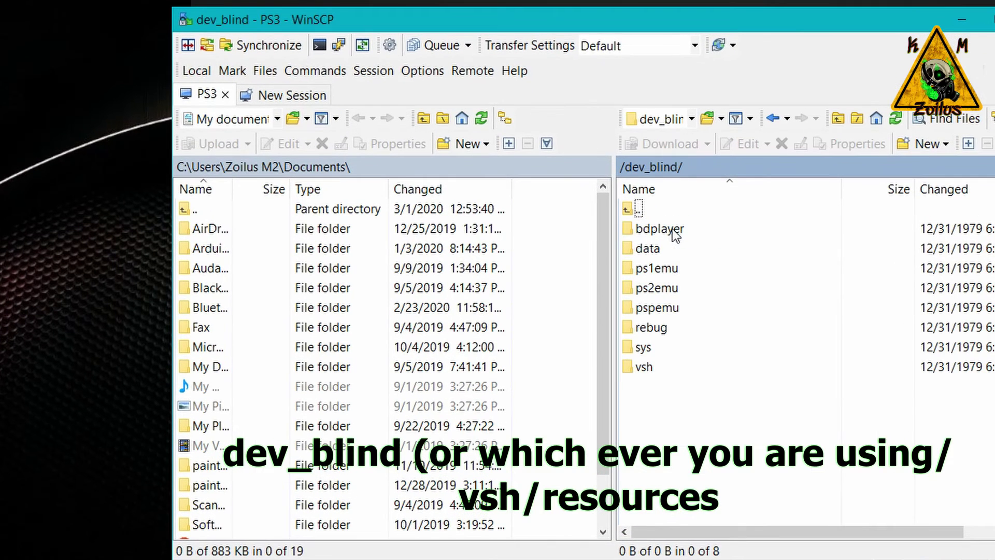
double_click(645, 366)
double_click(674, 265)
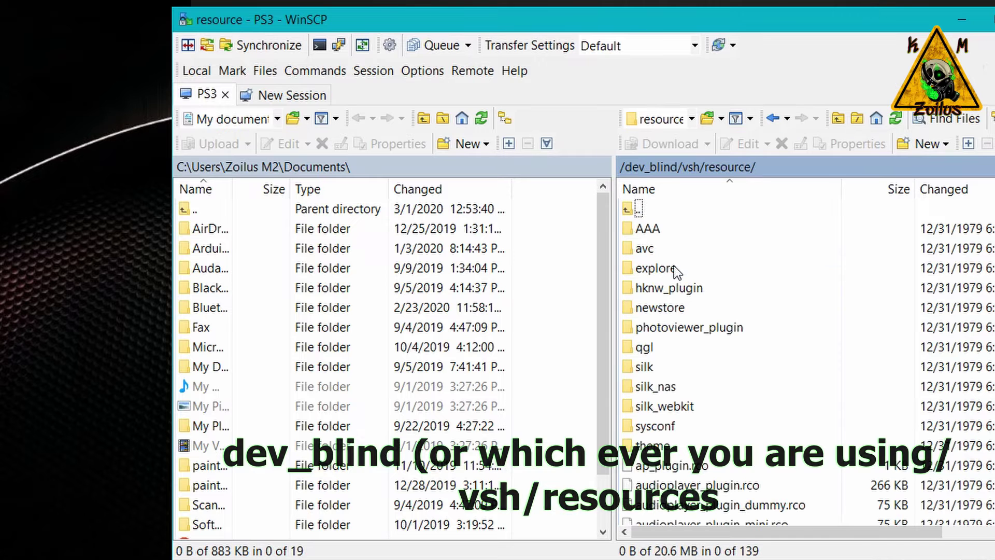
Step: Copy xmb_plugin_normal.rco from the PS3's resource folder to the PC desktop
scroll(689, 290, "down", 5)
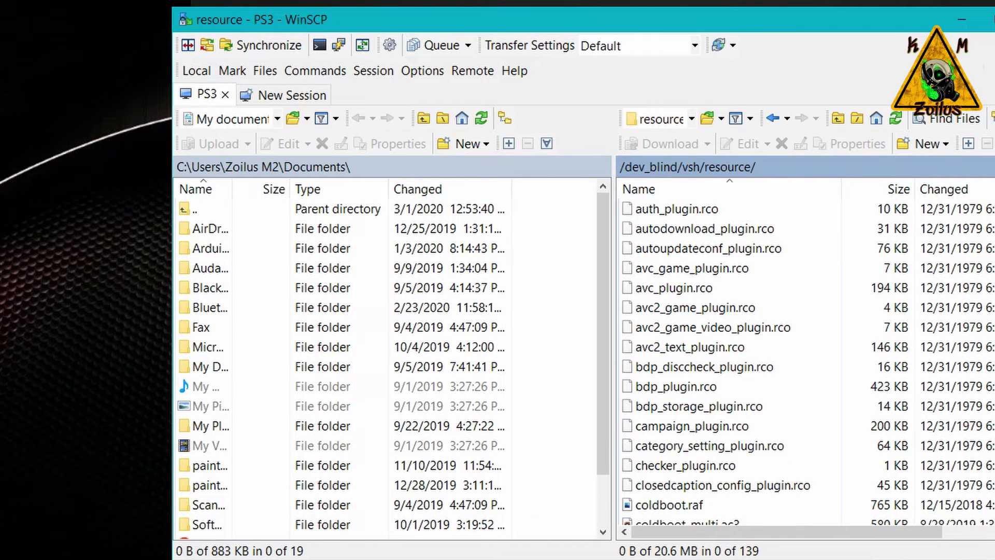
scroll(726, 363, "down", 20)
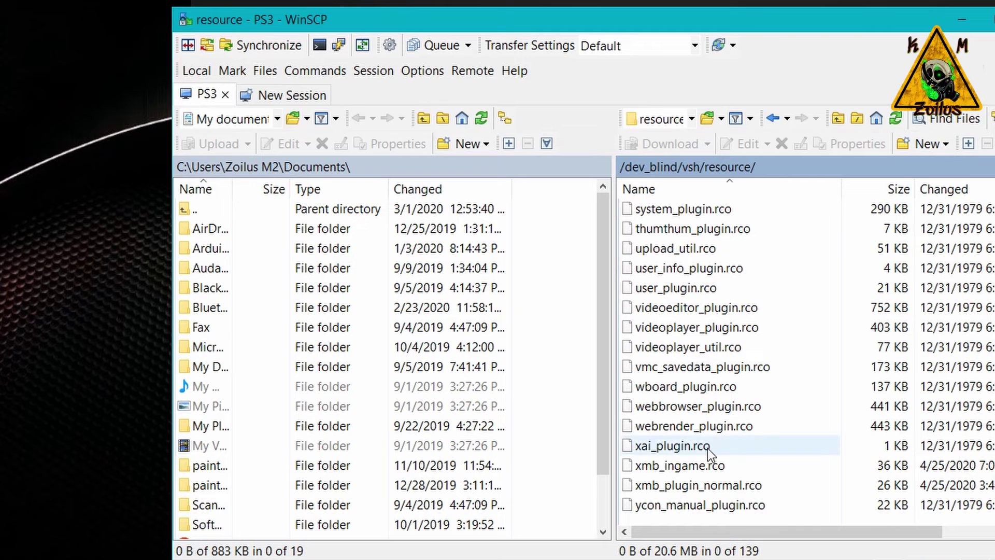
left_click(707, 488)
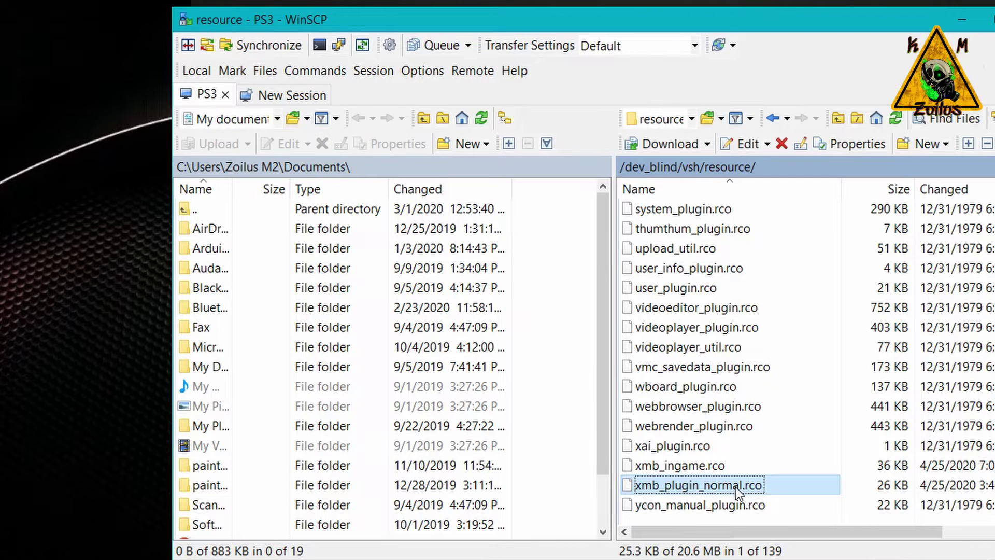
left_click_drag(737, 492, 20, 324)
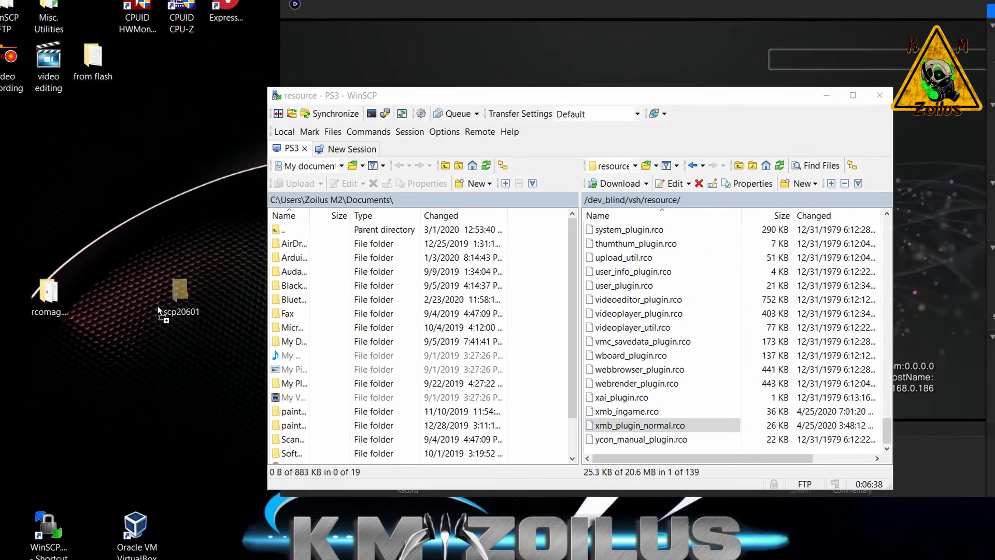
left_click_drag(158, 307, 161, 311)
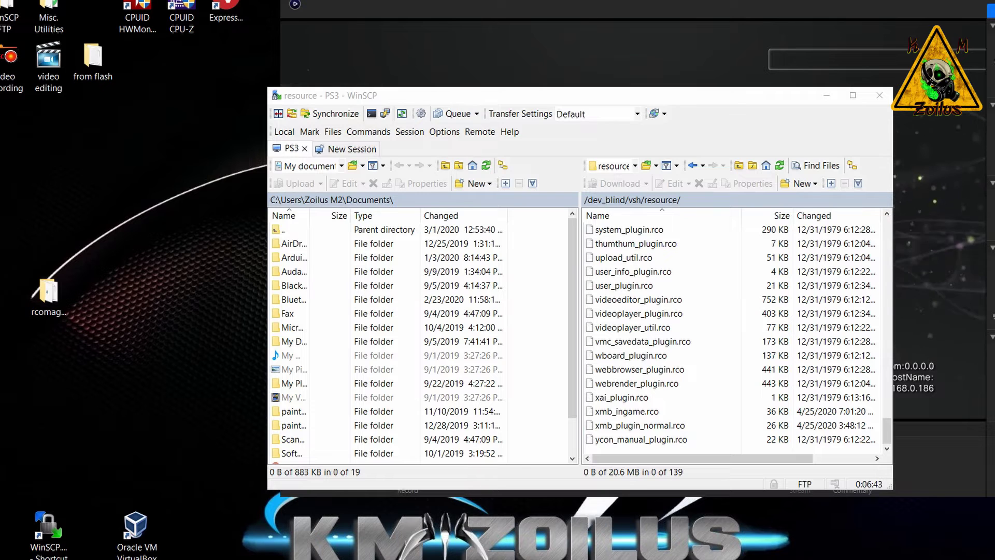
left_click(154, 296)
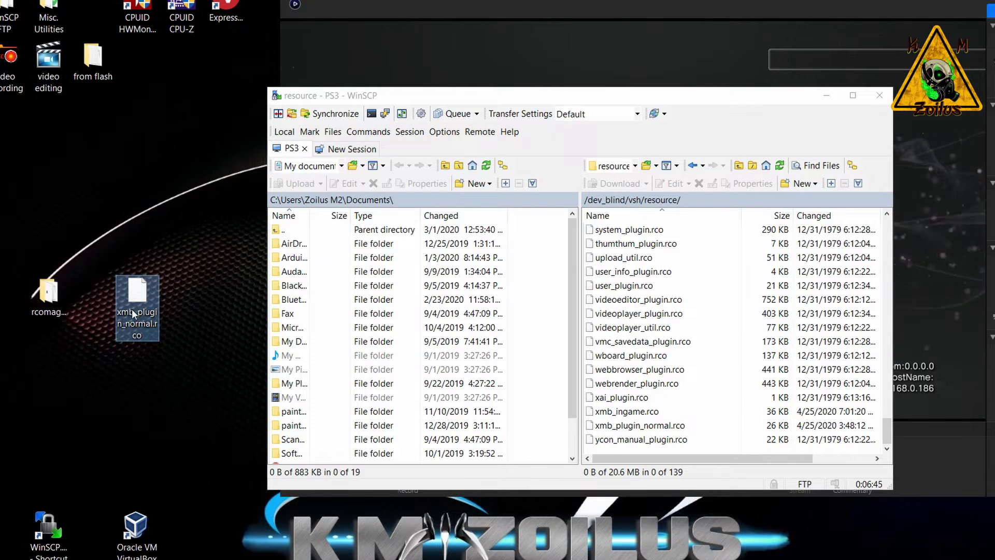
Step: Clear the open windows off the desktop and open the rcomagev111 folder, placed clear of the desktop icons
left_click(875, 99)
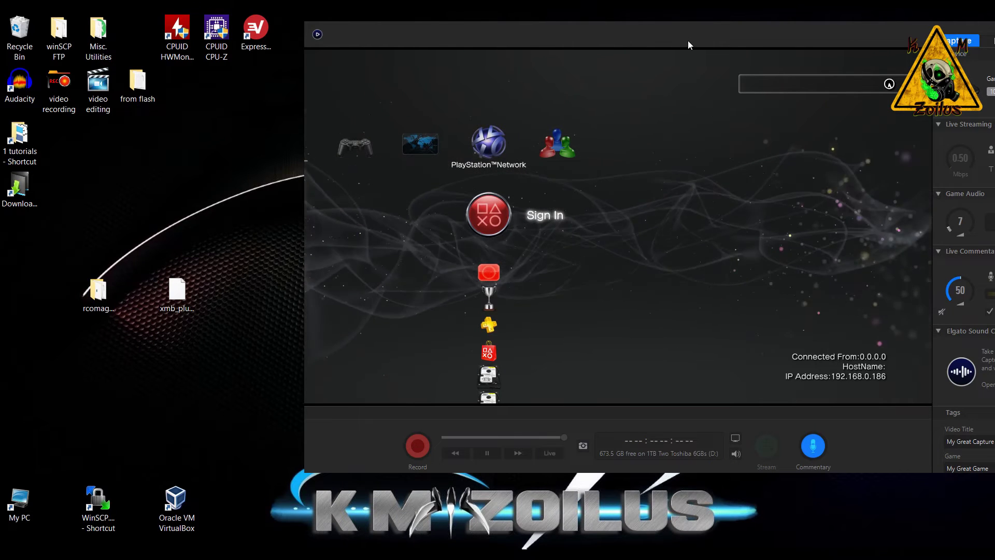
left_click_drag(688, 40, 575, 80)
left_click_drag(840, 82, 775, 82)
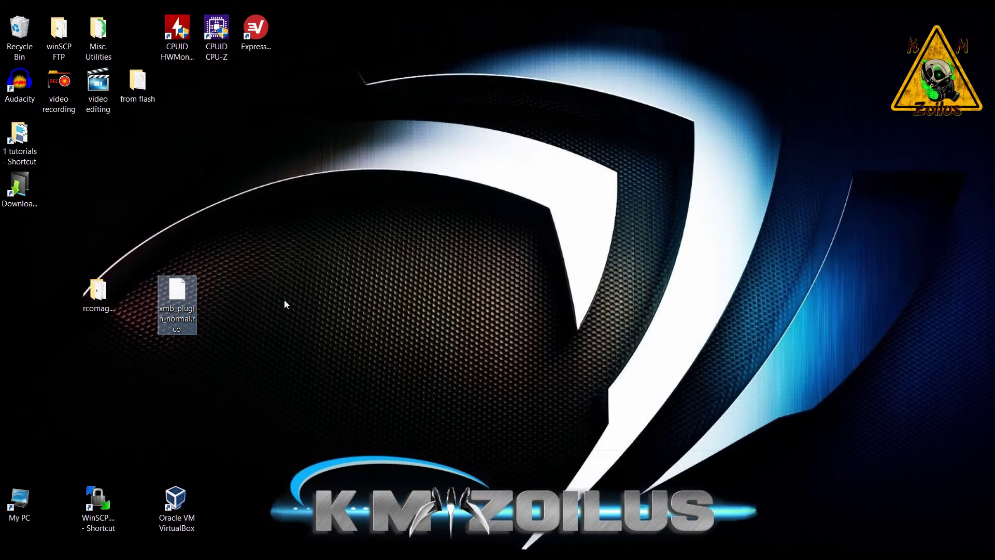
double_click(92, 297)
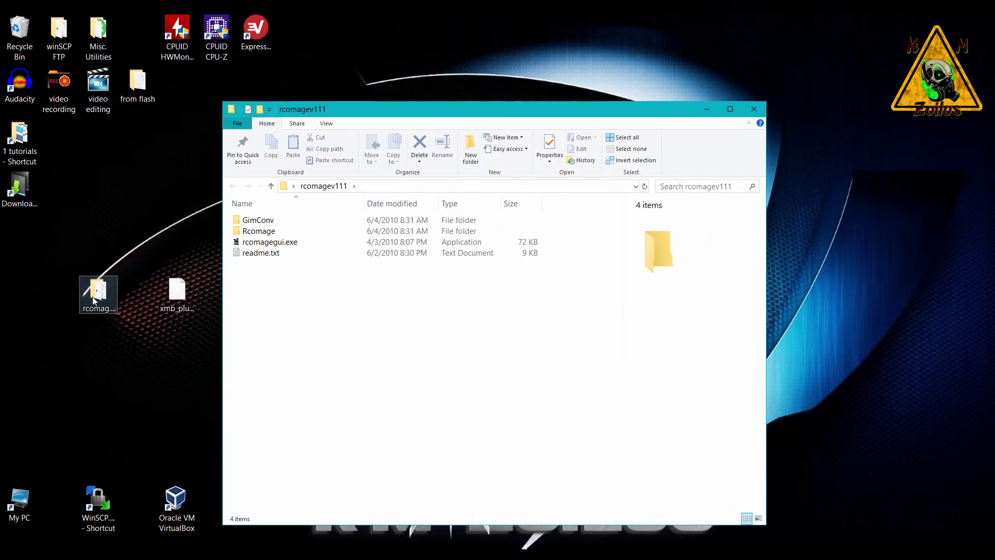
left_click_drag(447, 114, 539, 70)
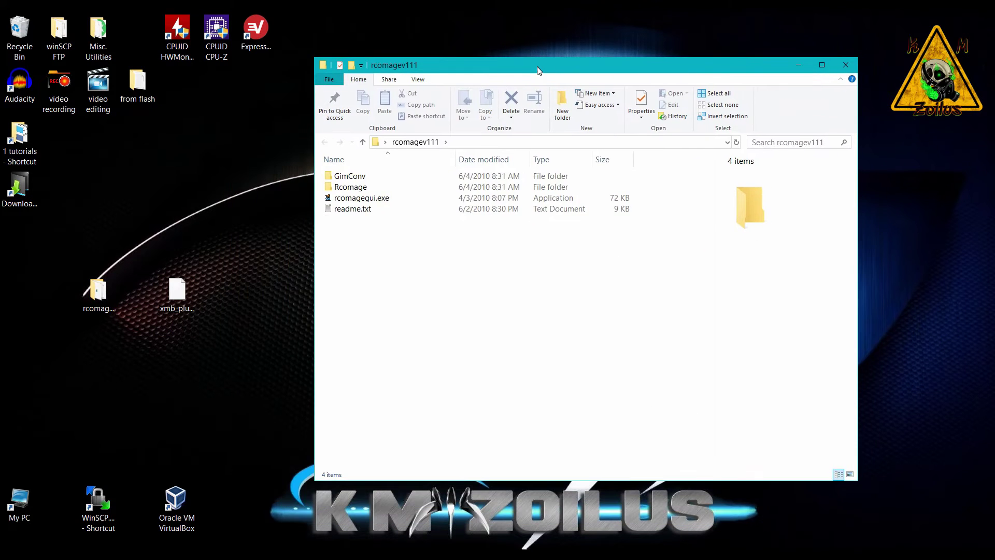
Step: Copy xmb_plugin_normal.rco from the desktop into the rcomagev111 folder
left_click(178, 293)
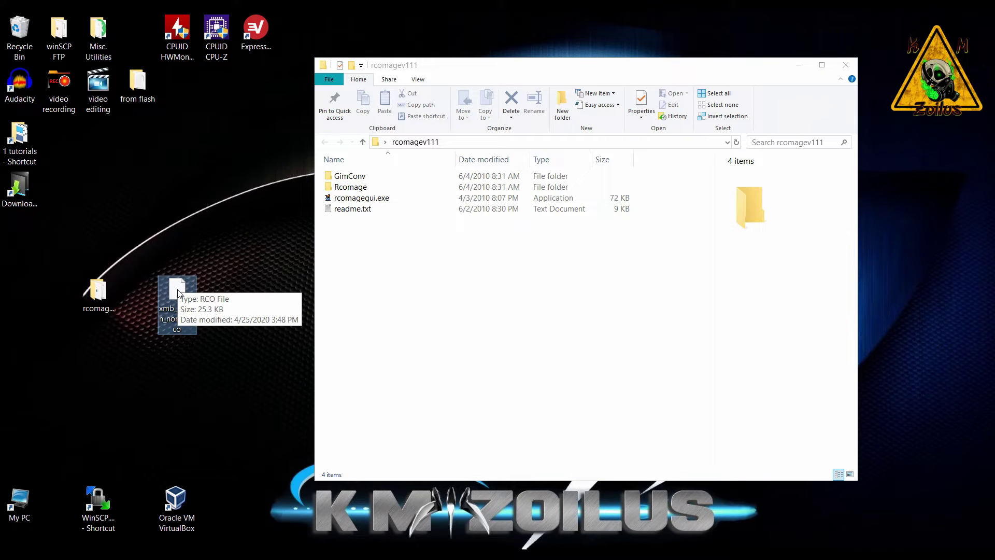
right_click(178, 292)
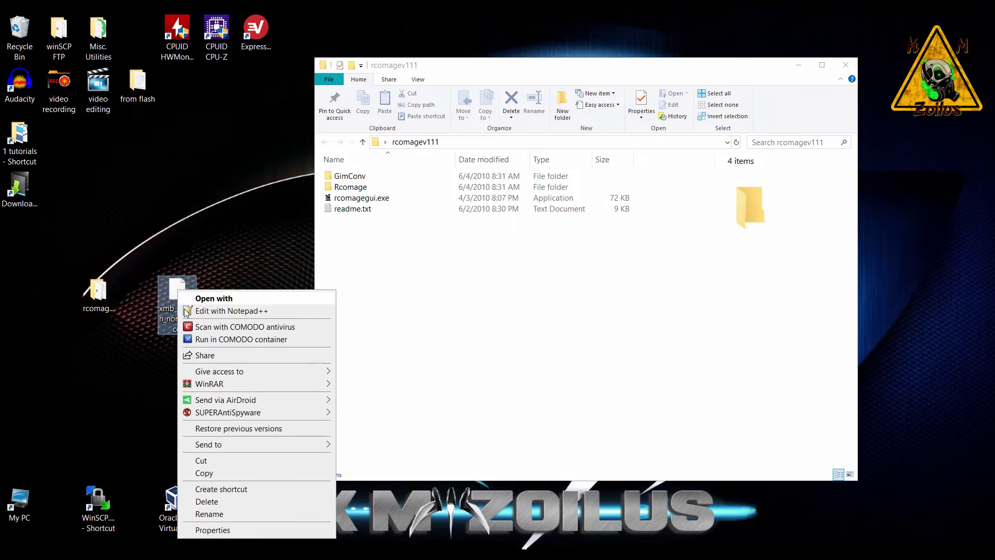
left_click(197, 472)
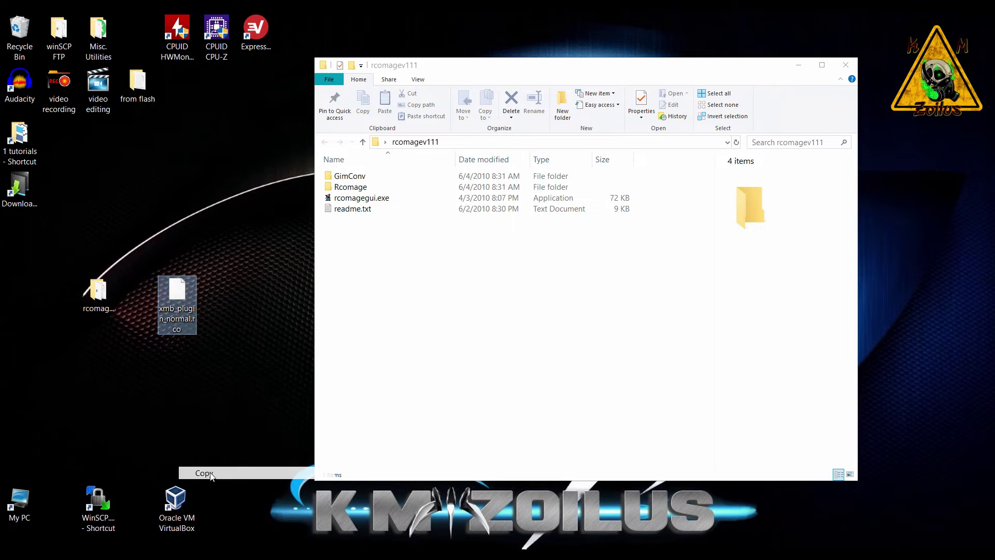
right_click(401, 318)
left_click(431, 394)
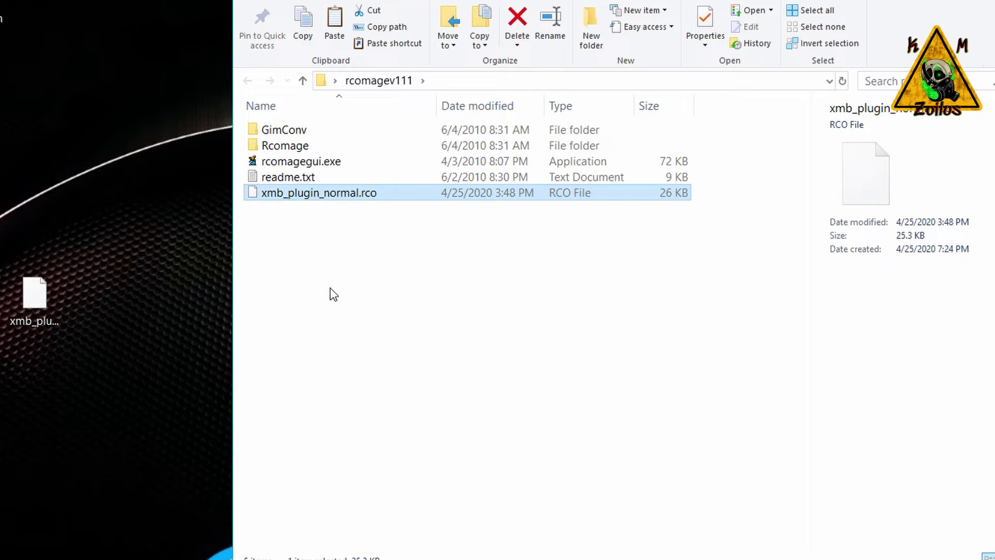
Step: Run rcomagegui.exe from the rcomagev111 folder as administrator
left_click(312, 163)
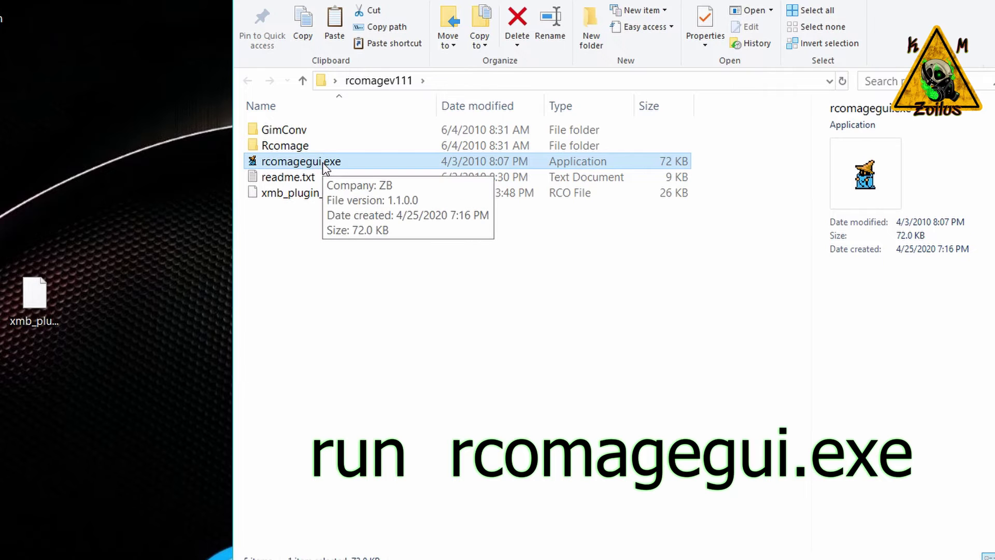
right_click(324, 164)
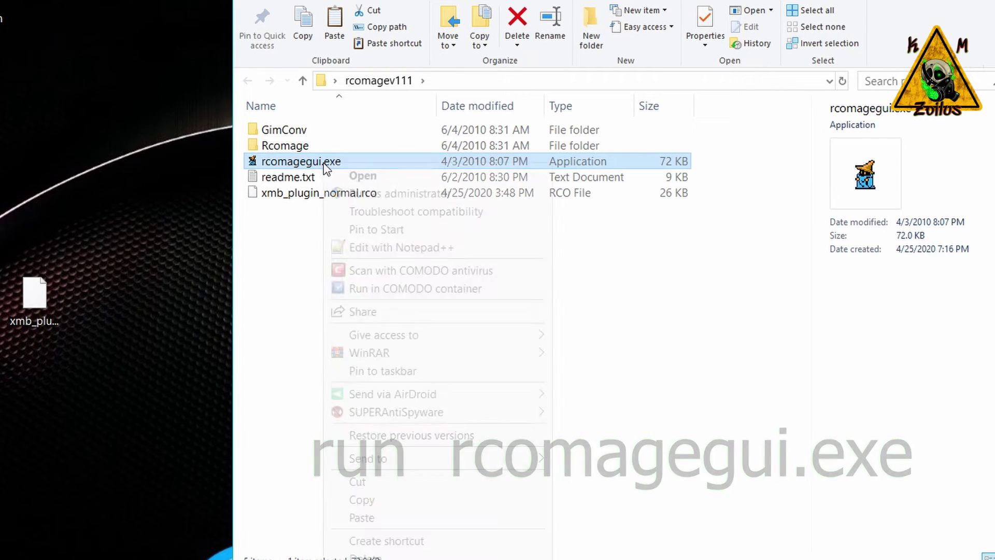
left_click(375, 196)
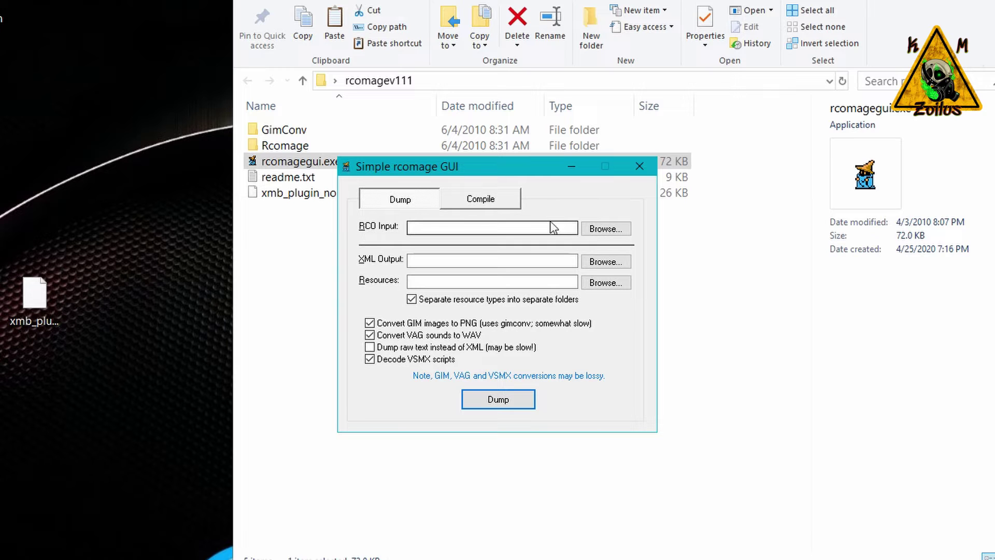
Step: Copy the name xmb_plugin_normal in the RCO input's file picker and load xmb_plugin_normal.rco from rcomagev111 as the file to dump
left_click(602, 229)
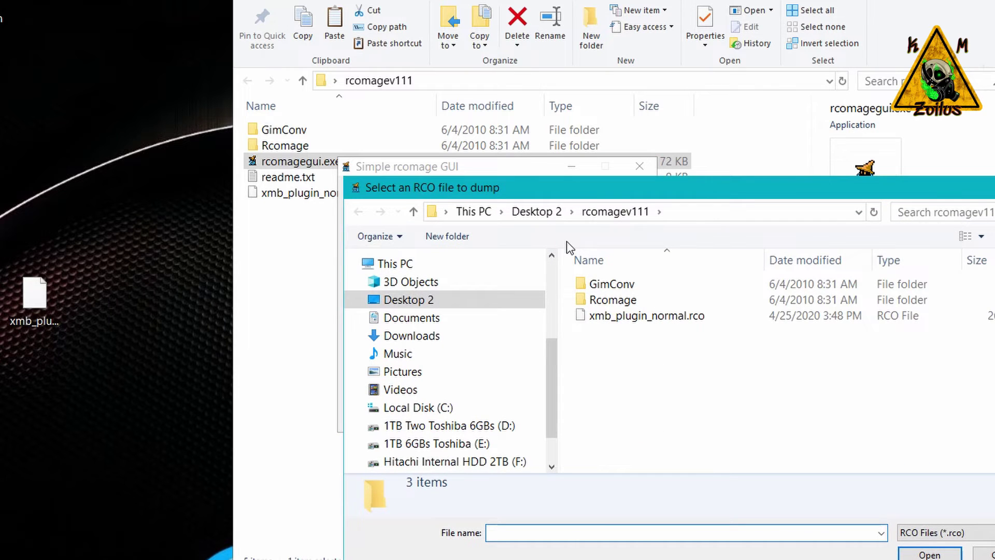
left_click_drag(644, 185, 684, 190)
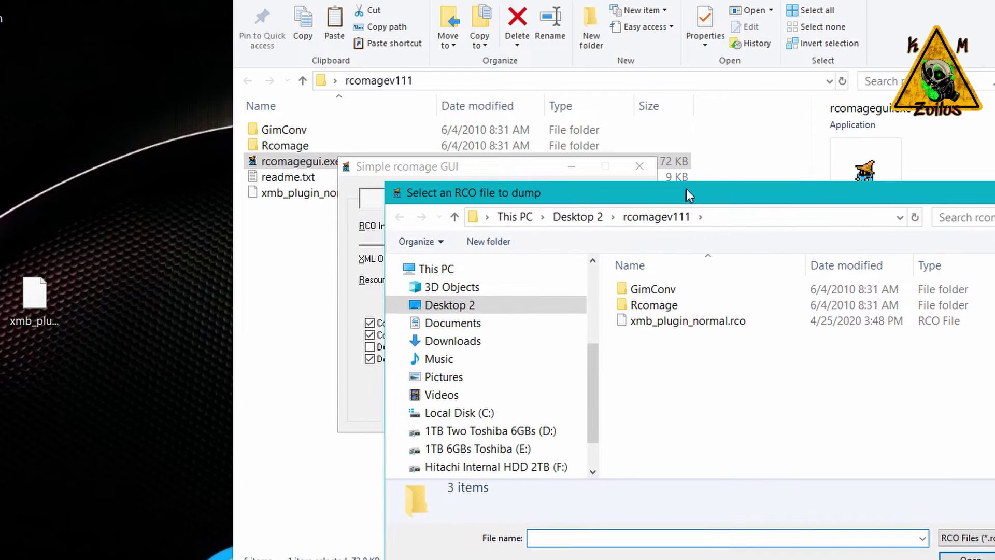
left_click(682, 326)
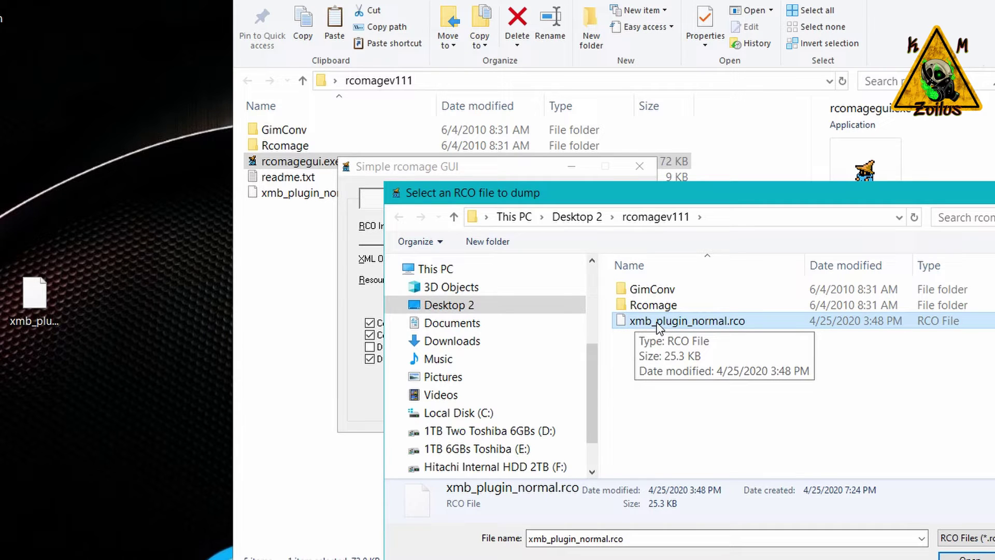
right_click(657, 325)
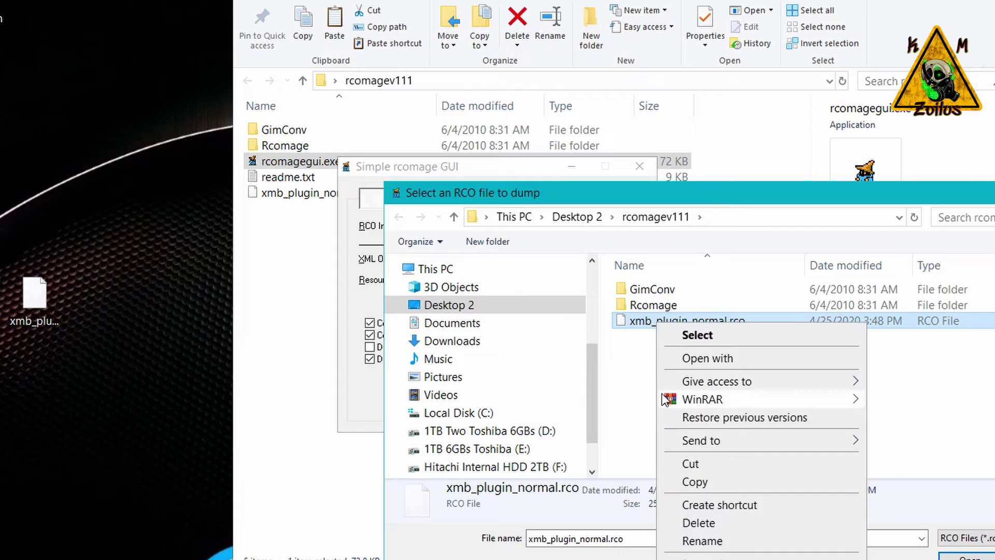
left_click(695, 539)
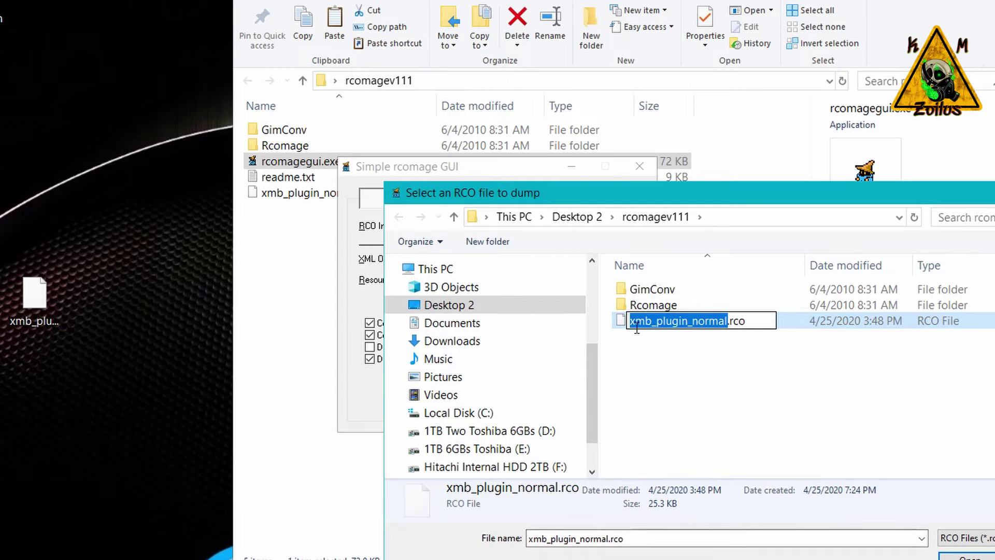
right_click(707, 325)
left_click(728, 365)
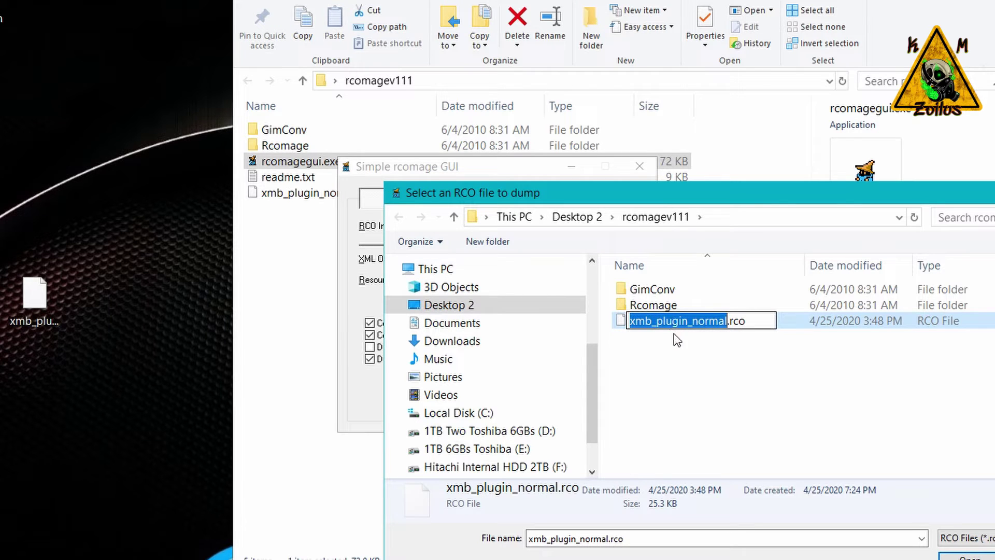
left_click(664, 342)
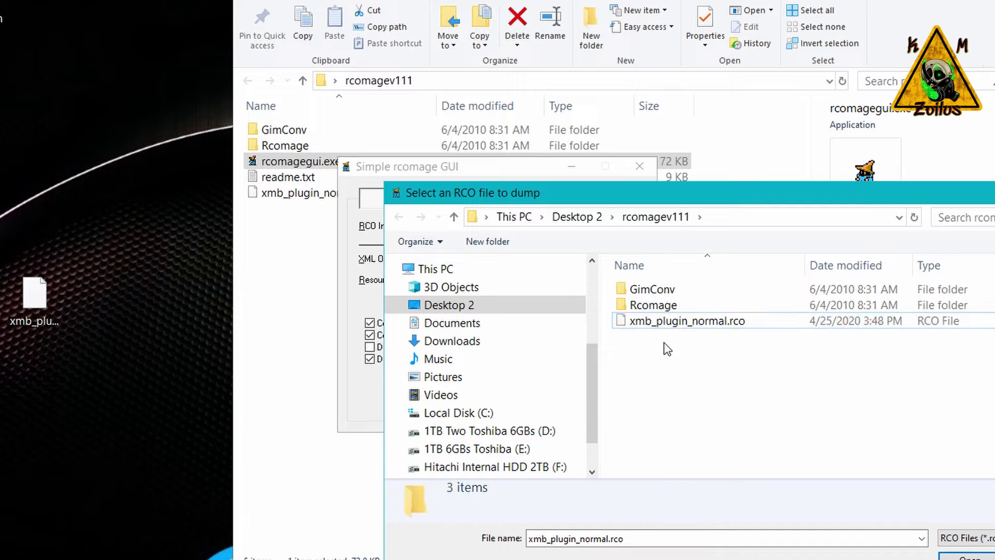
left_click(668, 322)
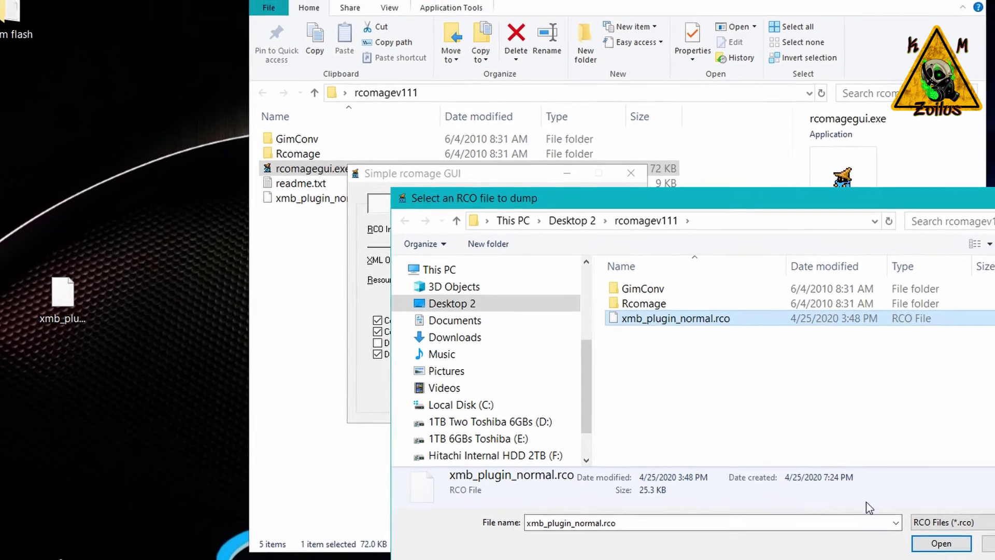
left_click(951, 557)
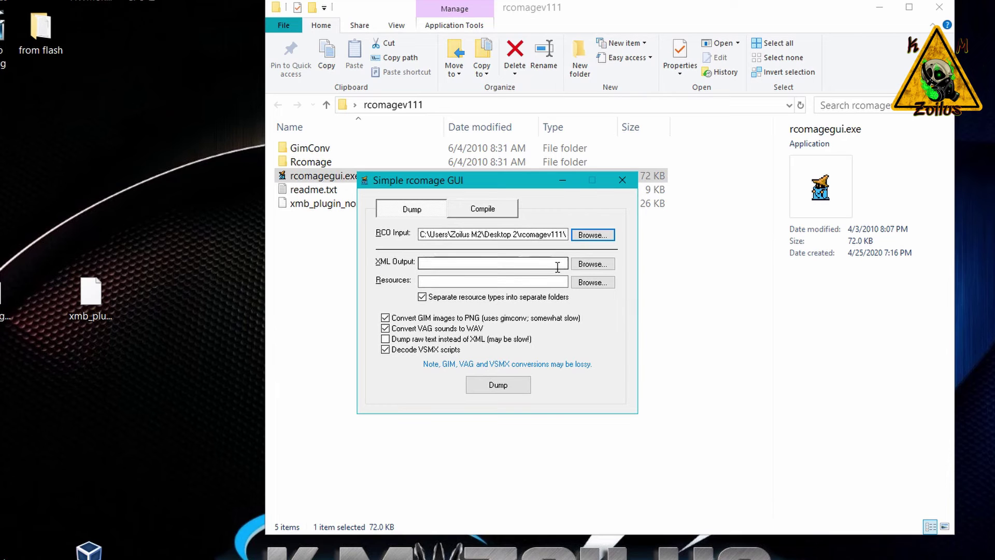
Step: Set the XML output to a file named xmb_plugin_normal in the rcomagev111 folder, reusing the copied name
left_click(584, 265)
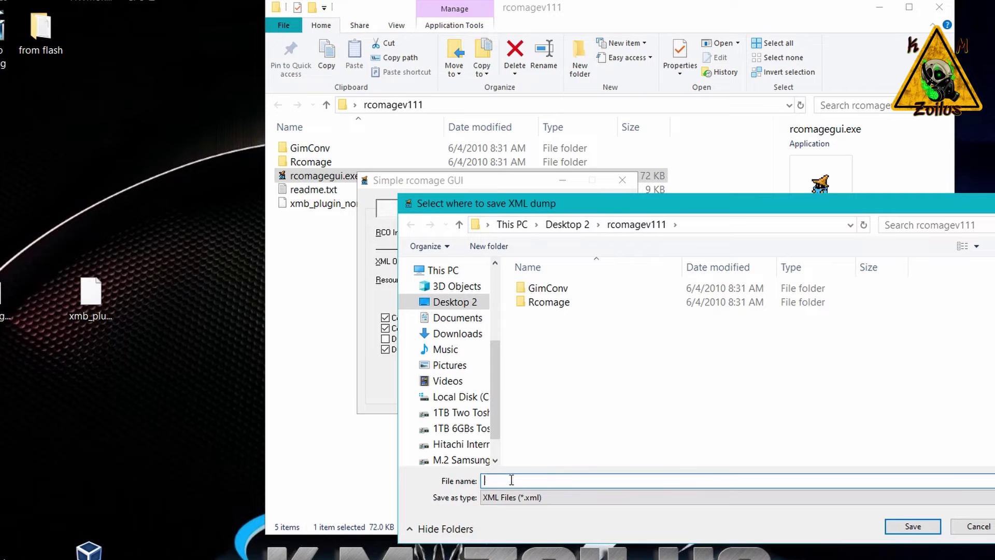
right_click(511, 480)
left_click(548, 355)
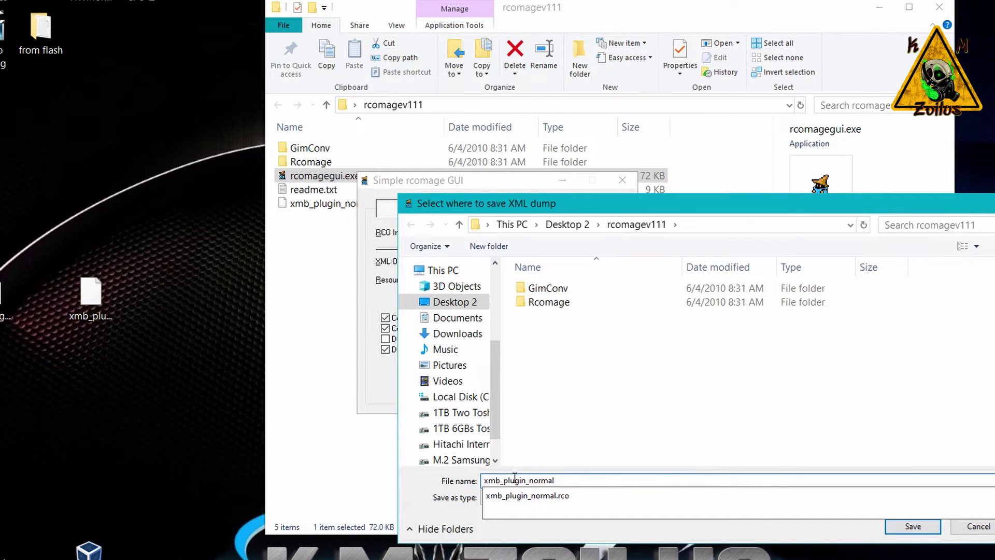
left_click(586, 458)
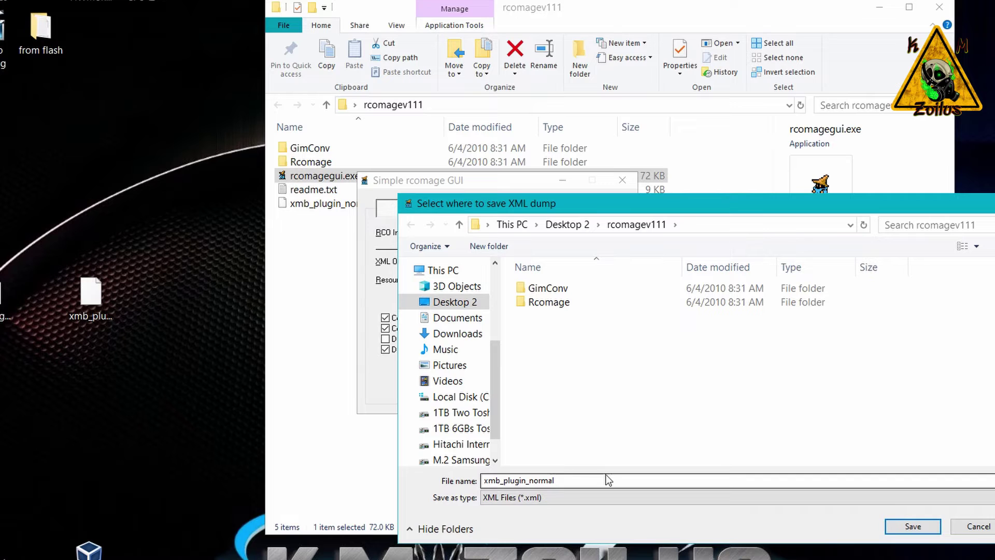
left_click(911, 527)
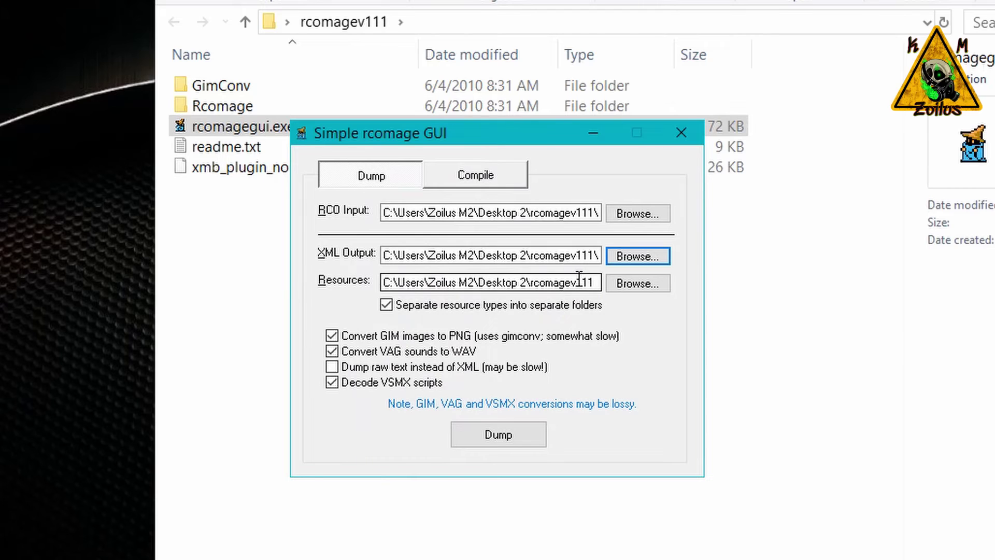
Step: Dump the RCO with GIM-to-PNG, VAG-to-WAV and VSMX script decoding turned off, and close Simple rcomage GUI
left_click(332, 335)
left_click(332, 351)
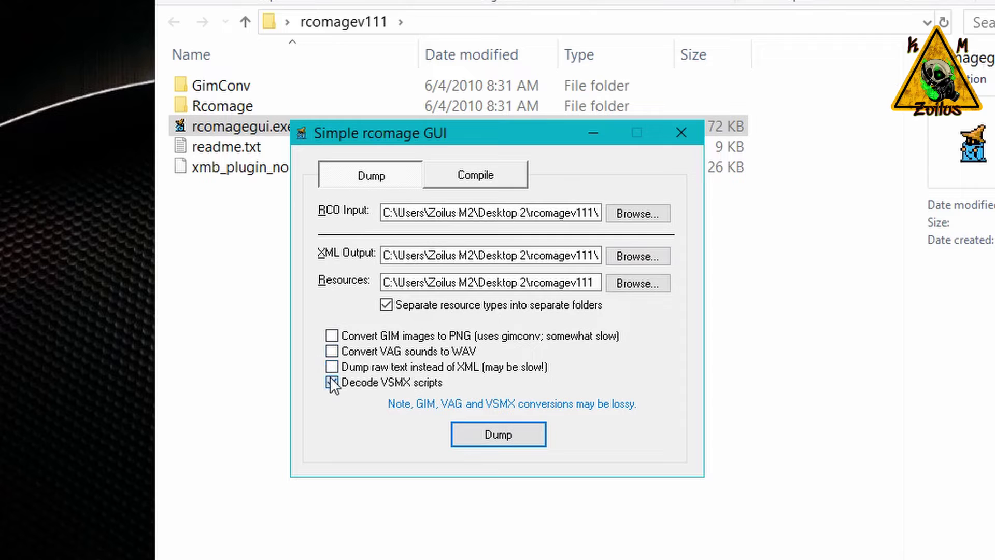
left_click(332, 382)
left_click(494, 434)
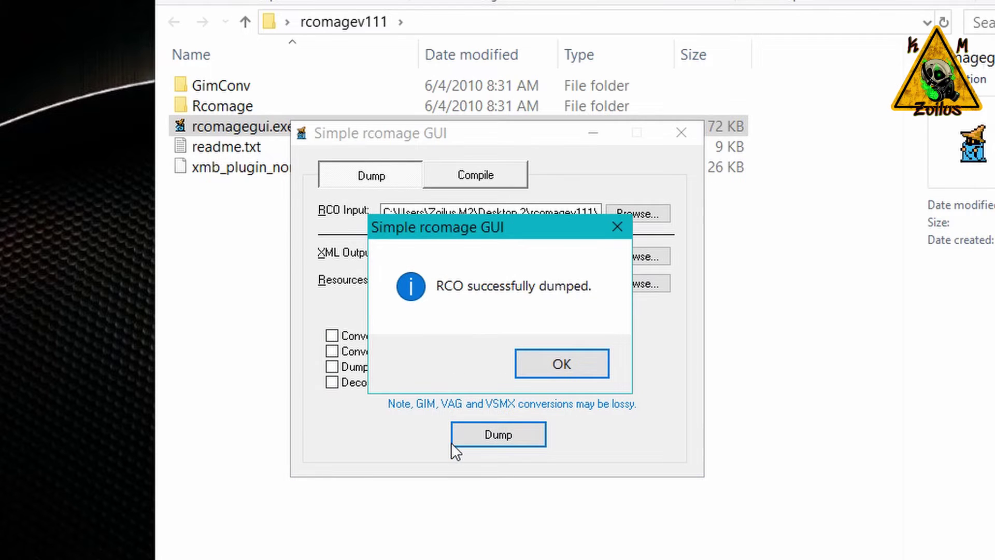
left_click(550, 363)
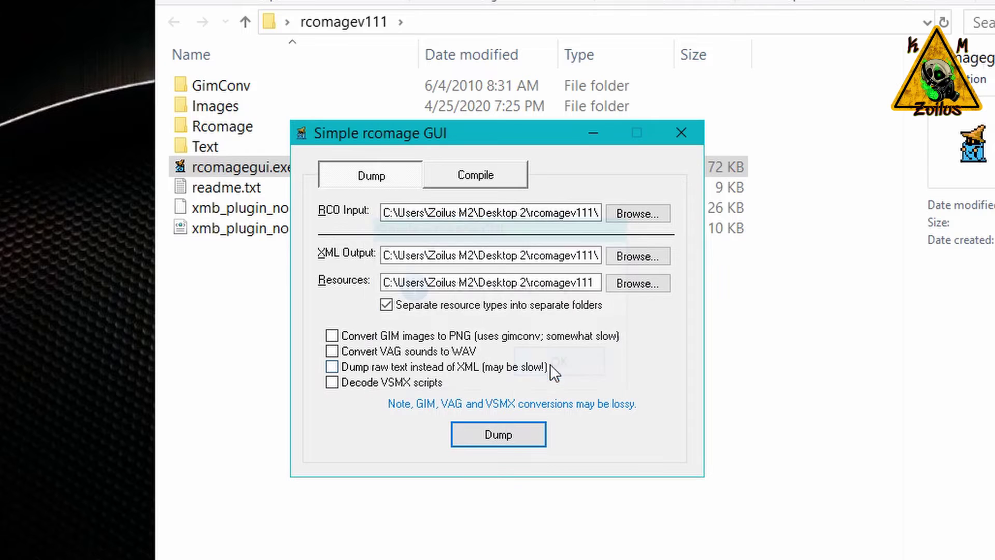
left_click(683, 133)
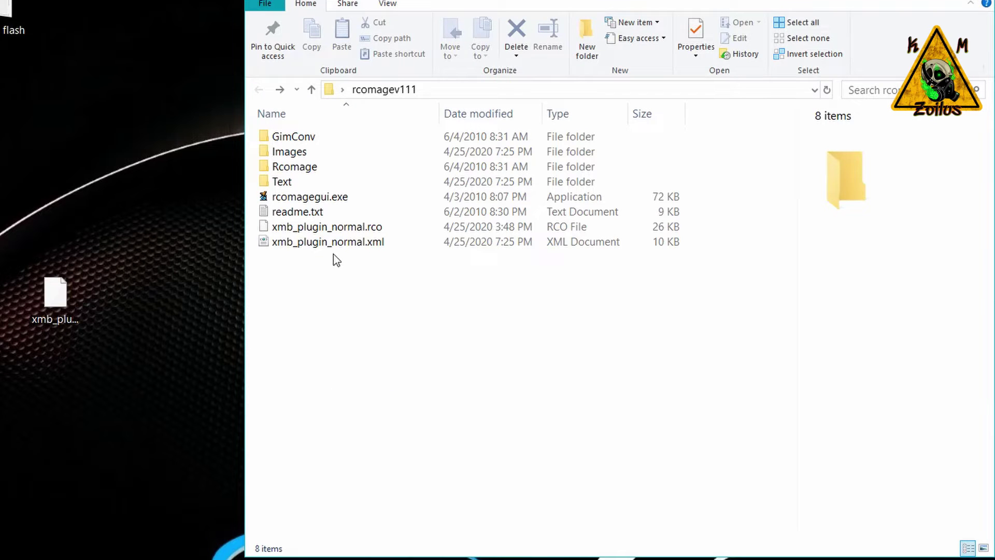
Step: Copy tex_psn.gim from the dumped Images folder into the GimConv folder of rcomagev111
double_click(309, 156)
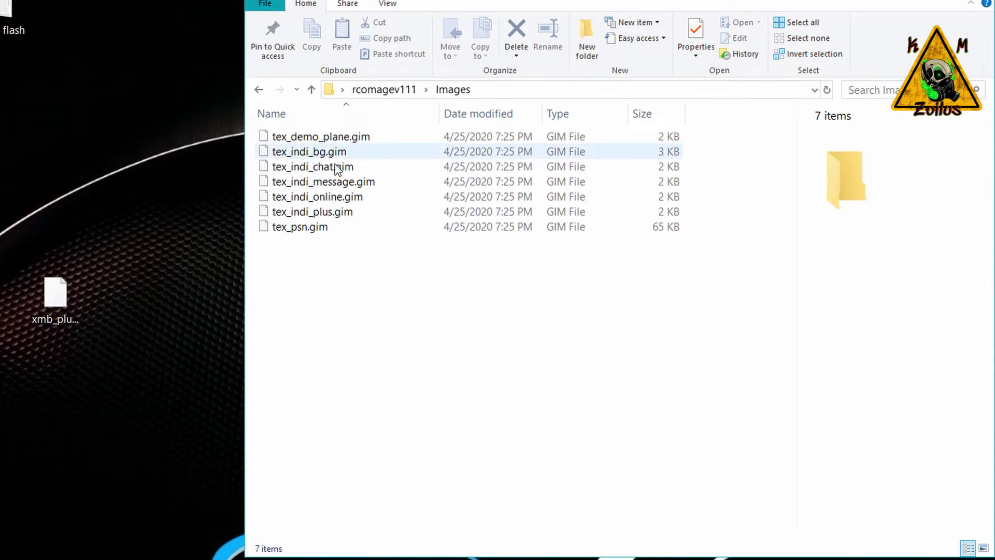
left_click(319, 229)
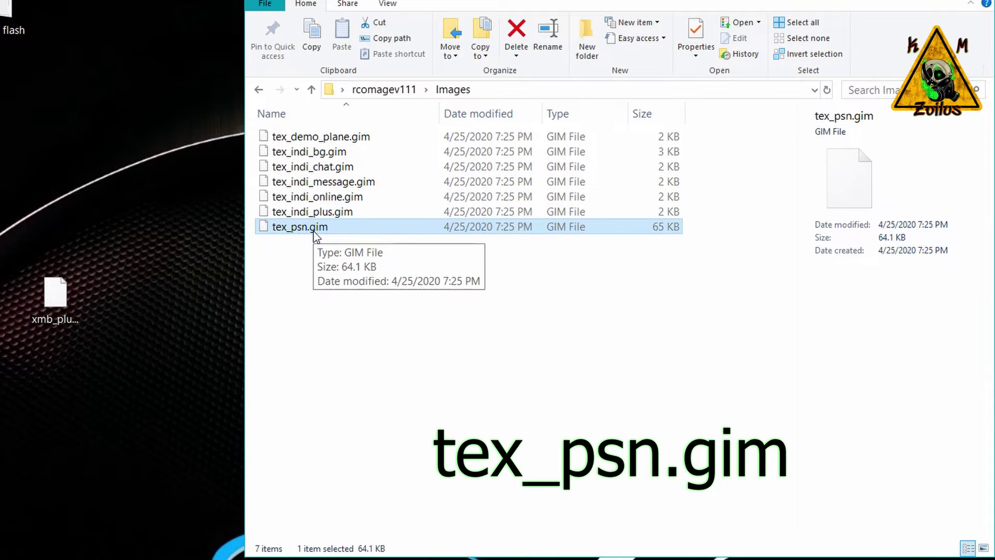
right_click(315, 233)
left_click(372, 480)
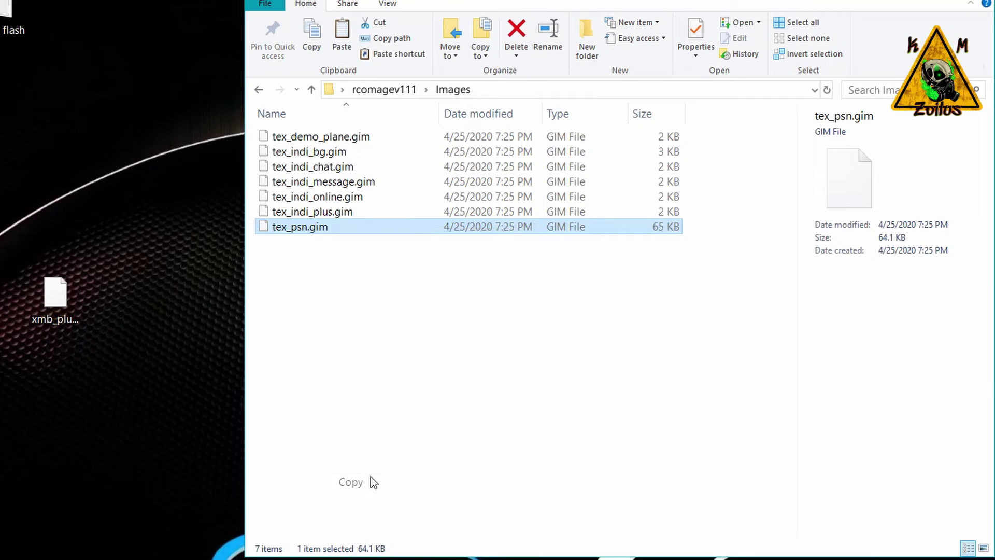
key("alt+Left")
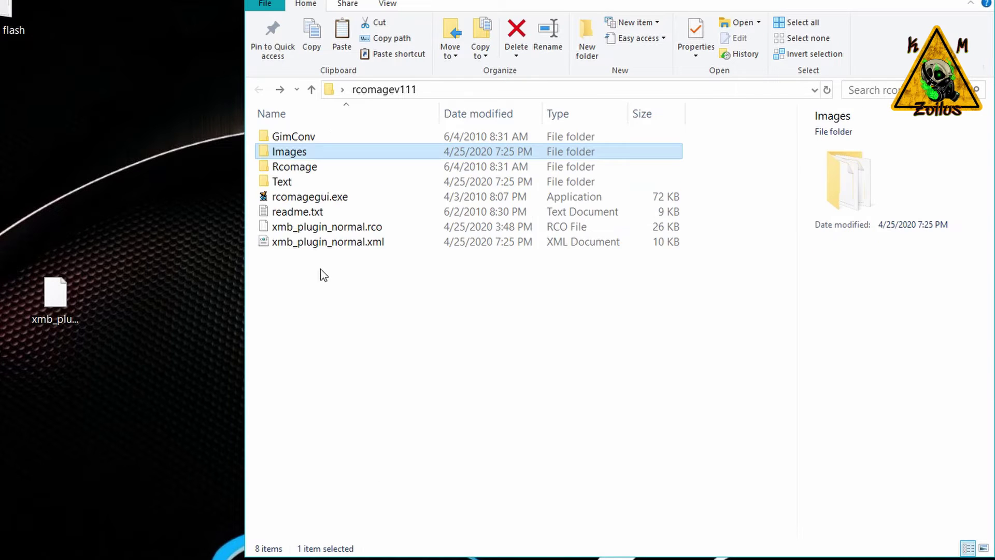
left_click(316, 139)
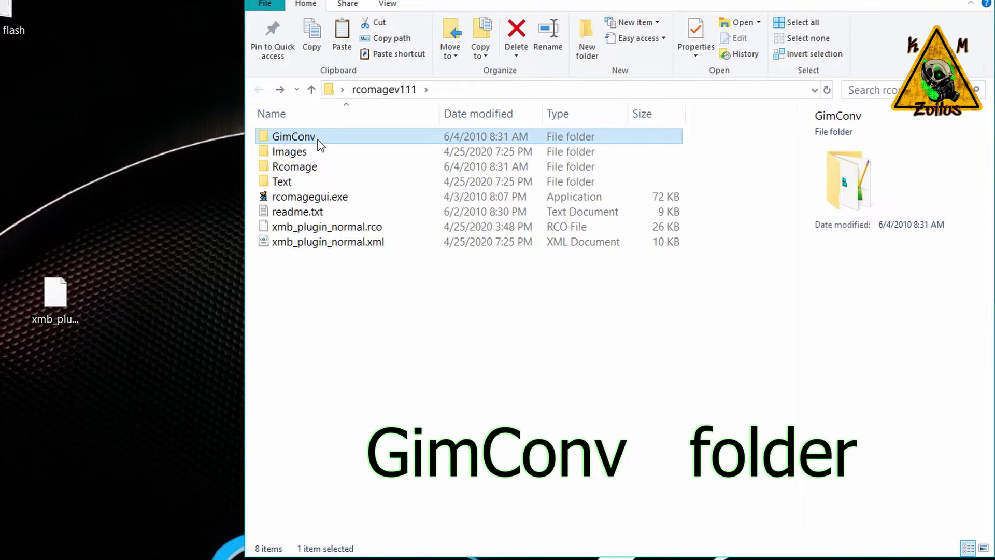
mouse_move(318, 141)
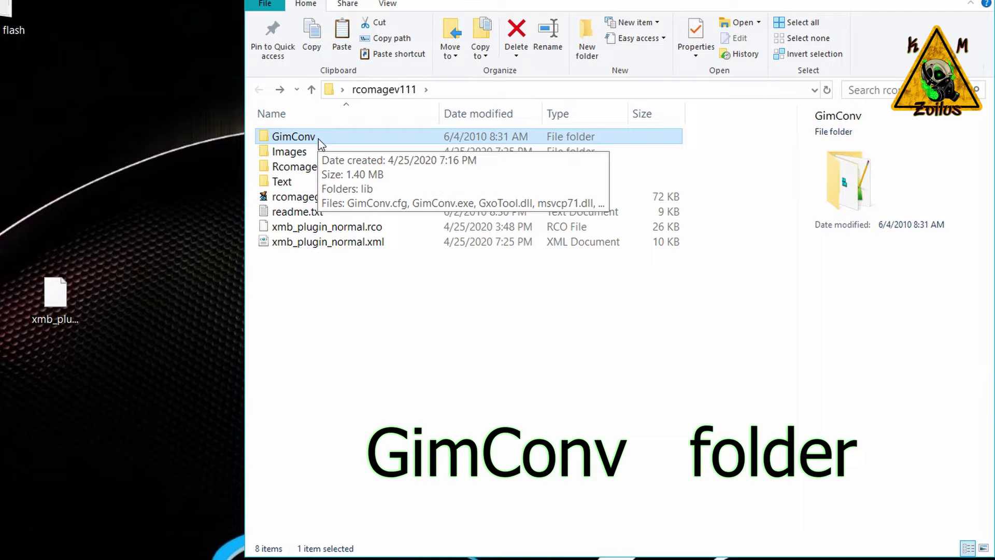
double_click(318, 141)
right_click(320, 290)
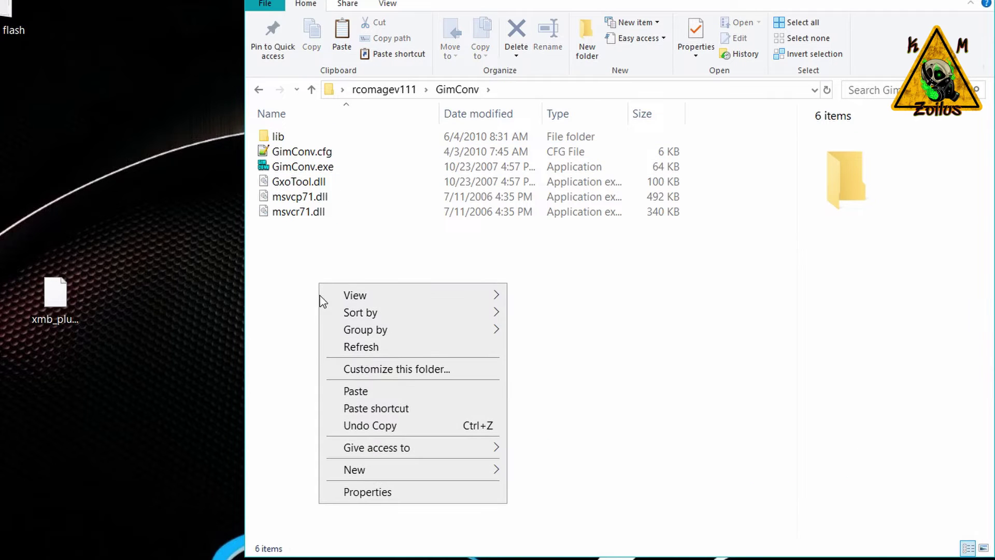
left_click(356, 390)
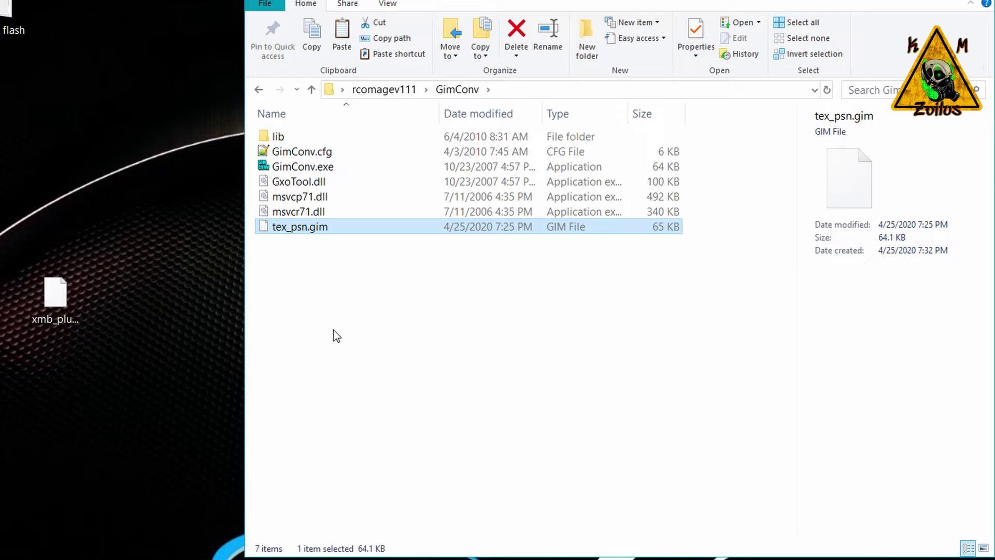
Step: Run GimConv.exe as administrator to view its usage options, and close its console window
left_click(317, 168)
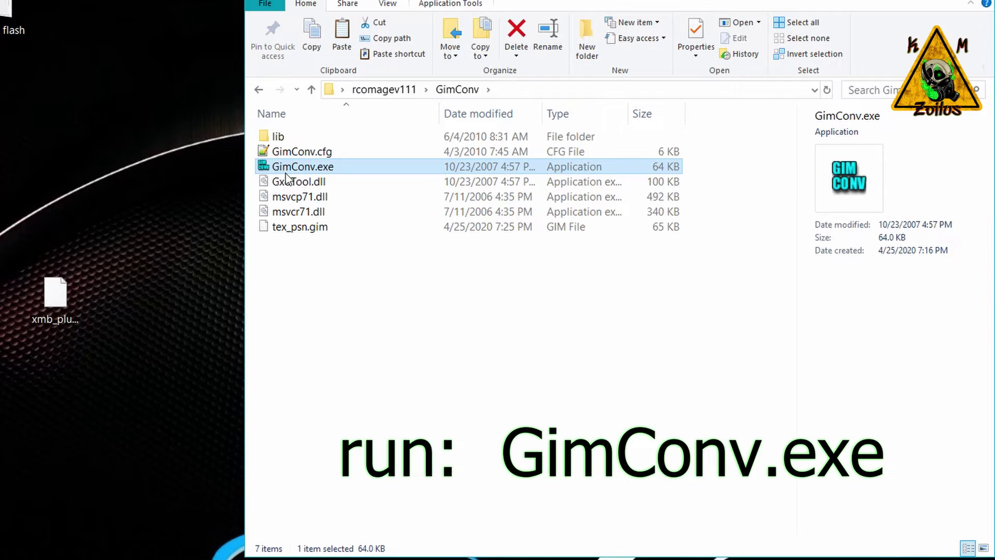
right_click(328, 167)
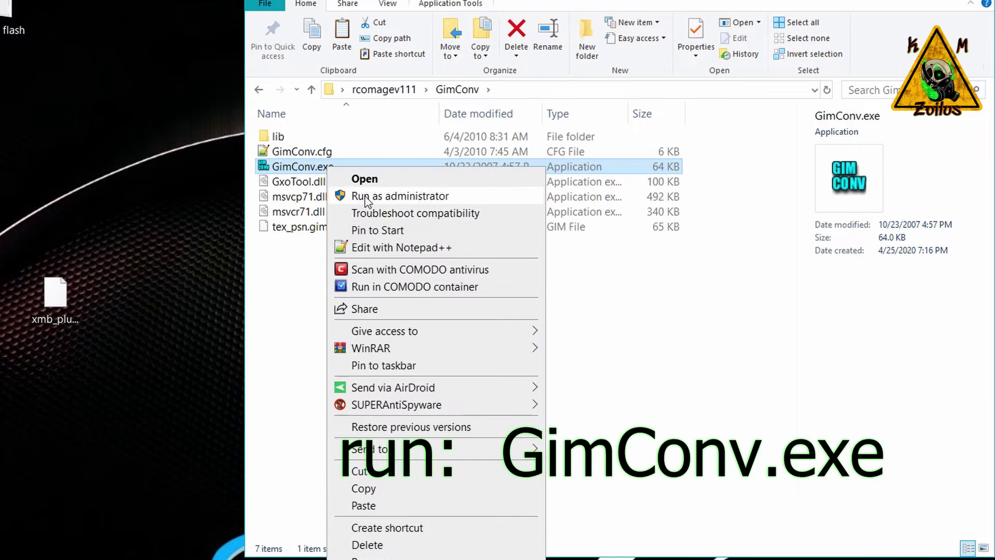
left_click(370, 197)
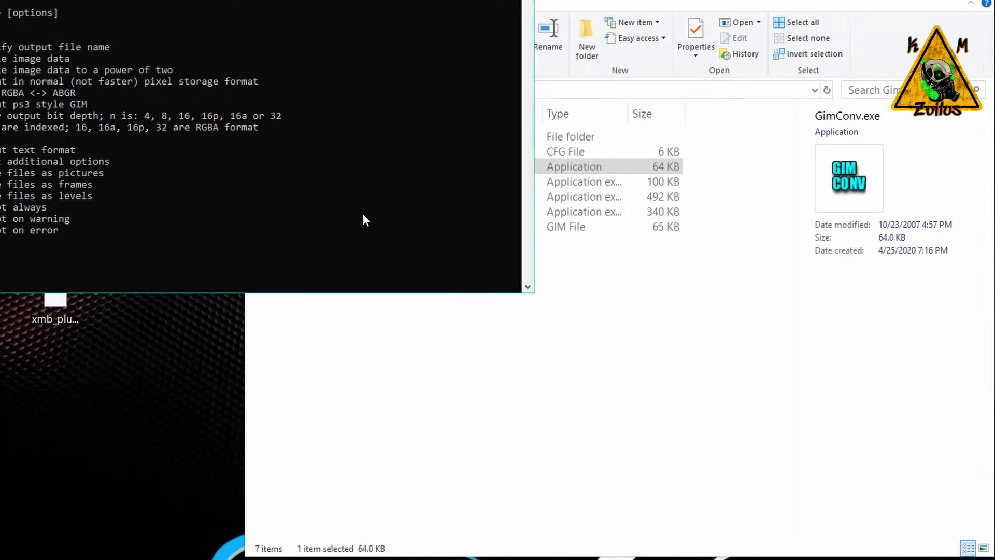
left_click_drag(262, 0, 488, 8)
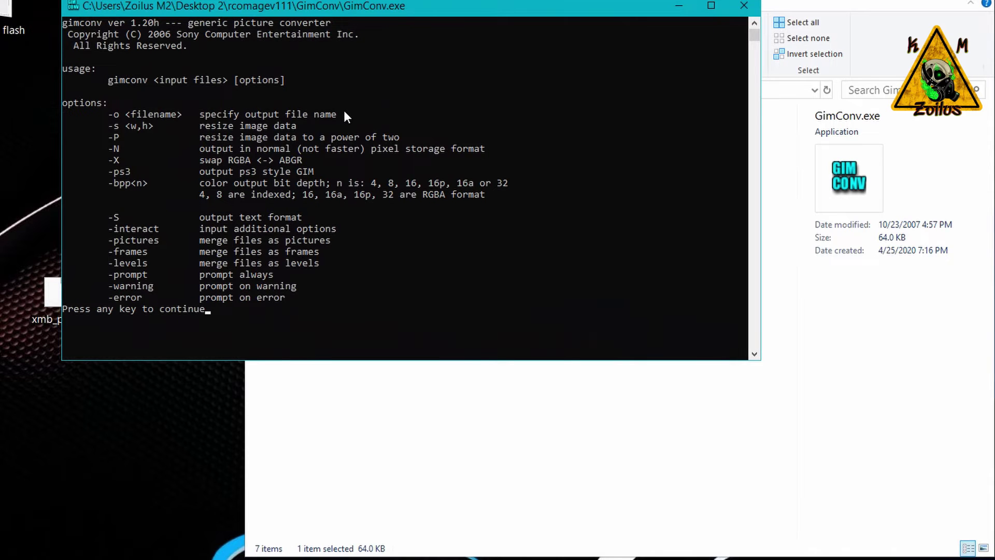
key("Return")
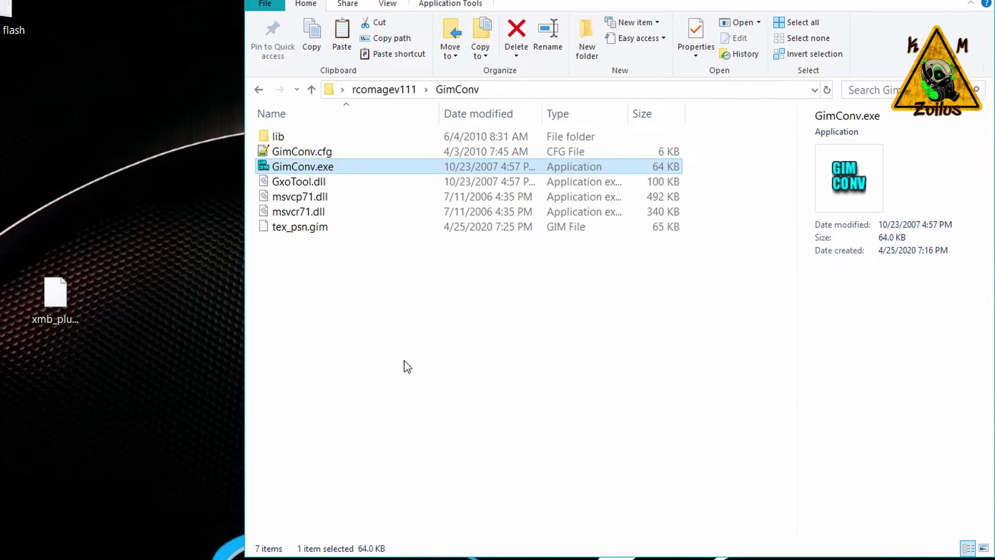
left_click(567, 324)
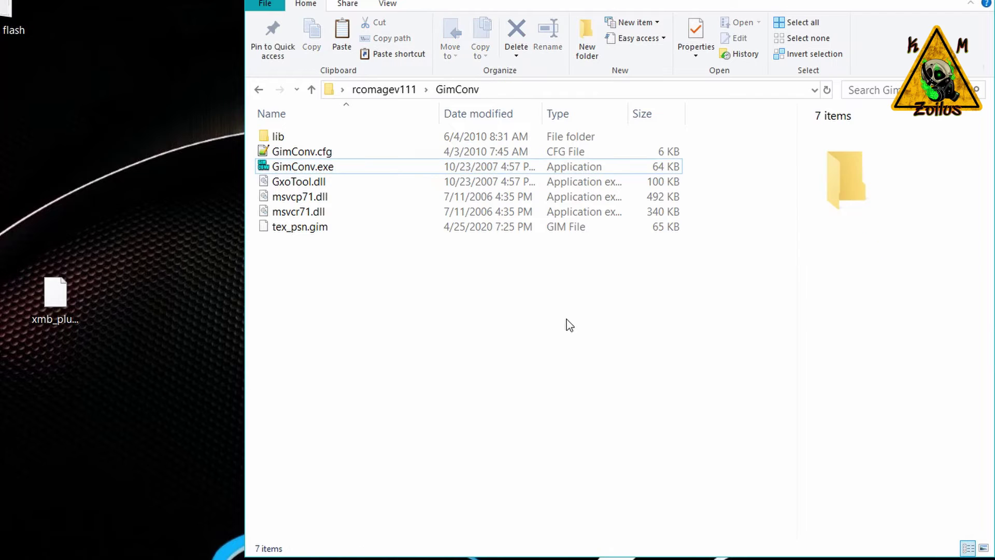
right_click(498, 360, "shift")
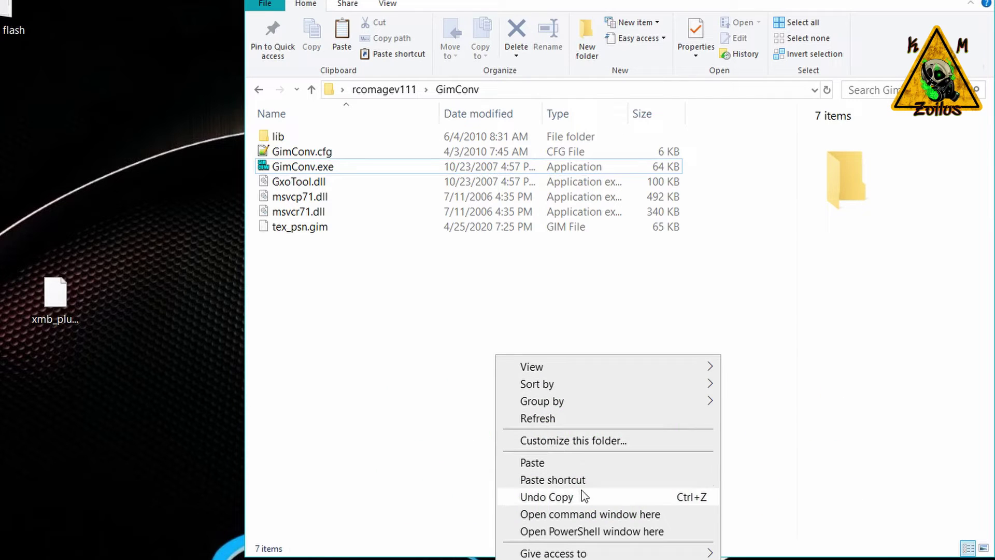
left_click(594, 519)
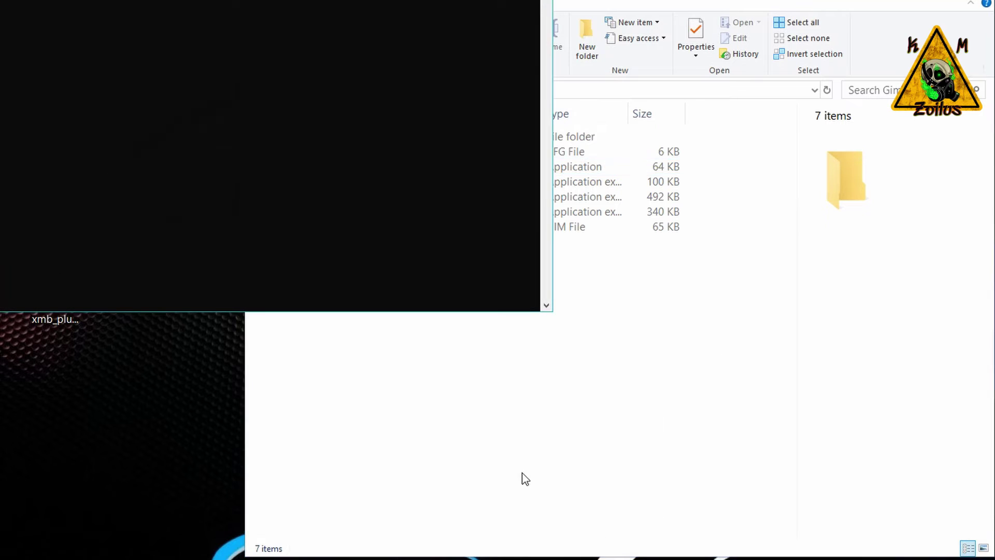
left_click_drag(388, 0, 636, 176)
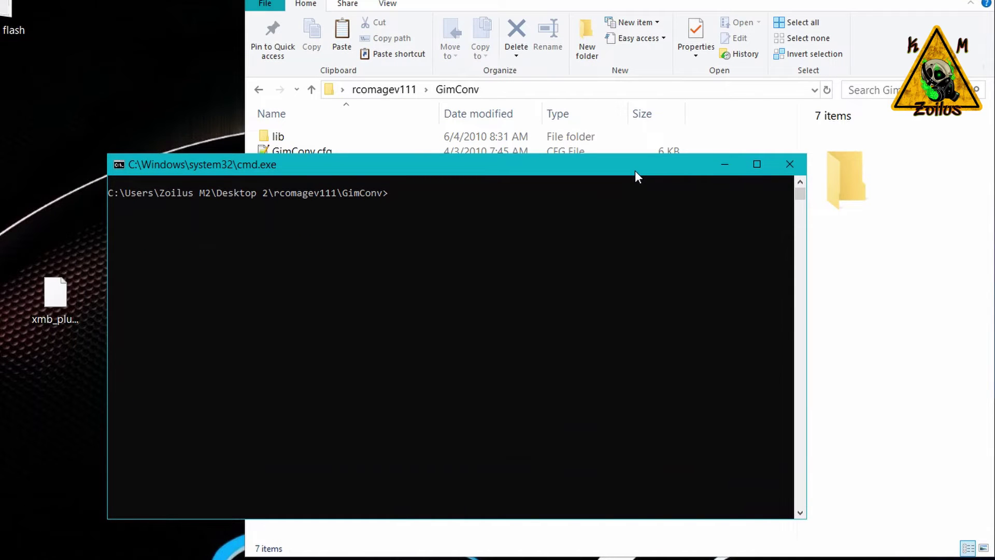
left_click(786, 173)
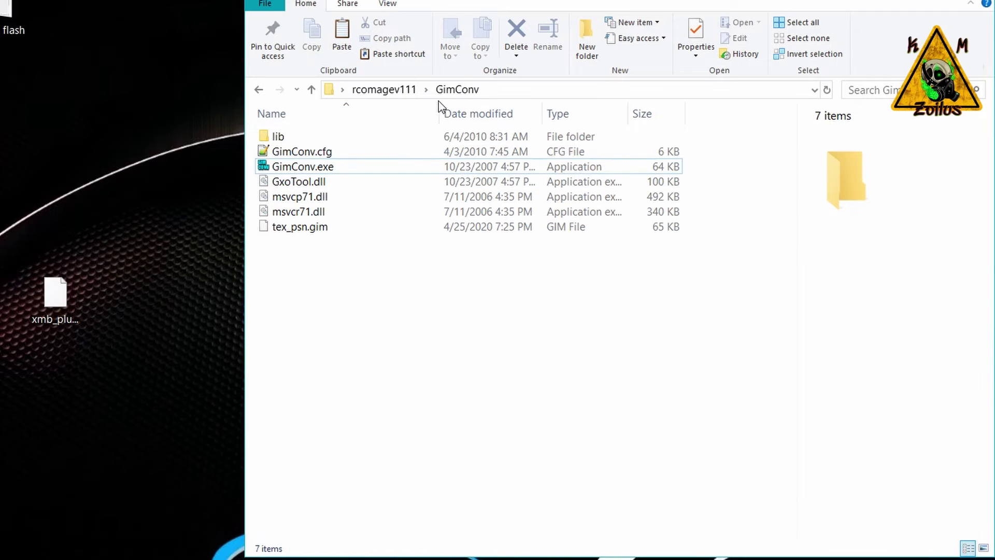
Step: Open a command prompt in the GimConv folder by running cmd from the folder's path, and reposition its window
left_click(485, 95)
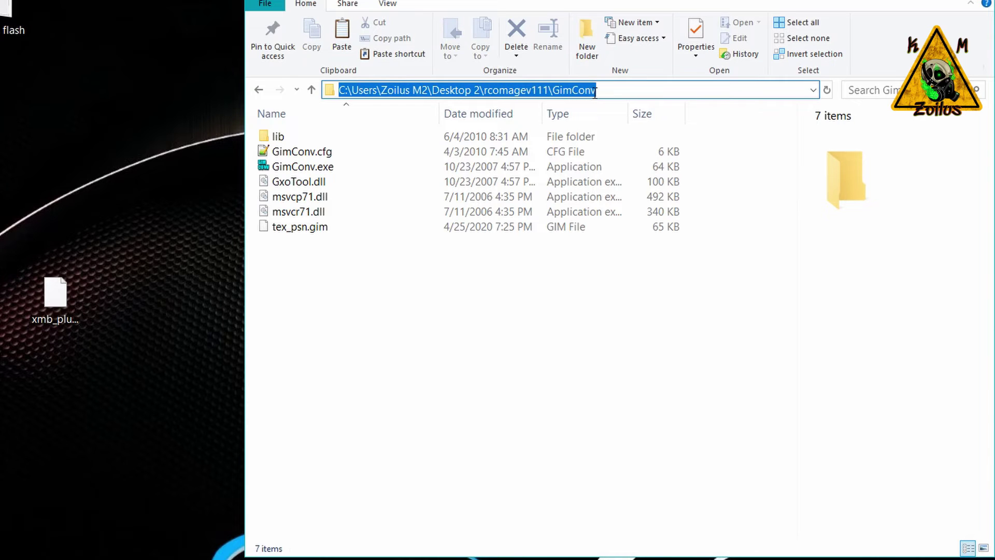
key("BackSpace")
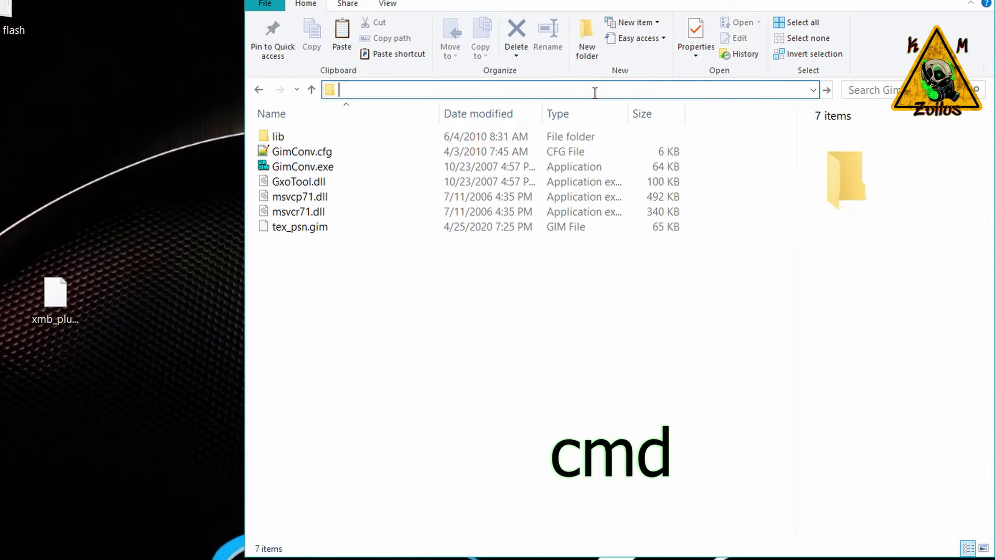
type("cmd")
key("Return")
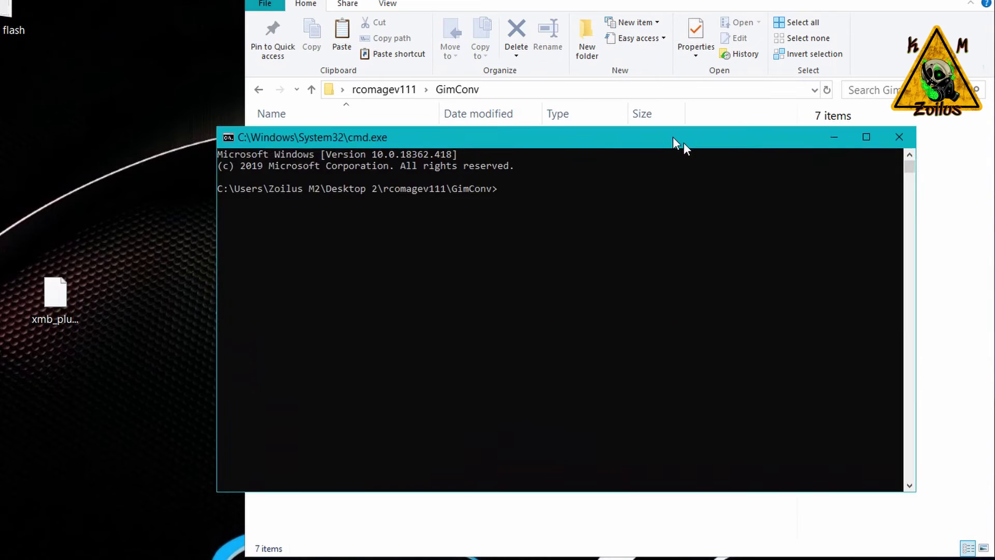
left_click_drag(682, 146, 718, 84)
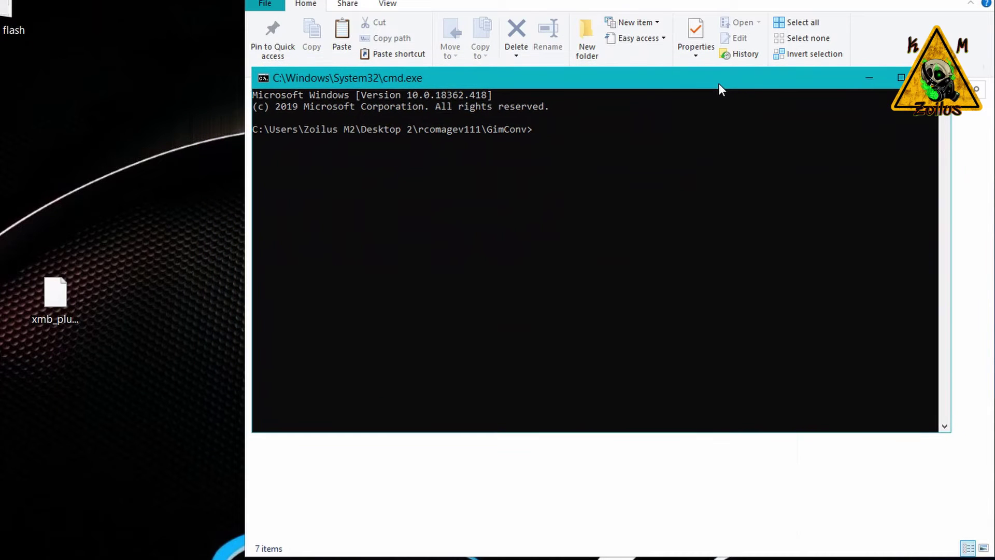
Step: Copy the command gimconv tex_psn.gim -o tex_psn.png from rco tips.txt in Notepad, and minimize the notes
key("alt+Tab")
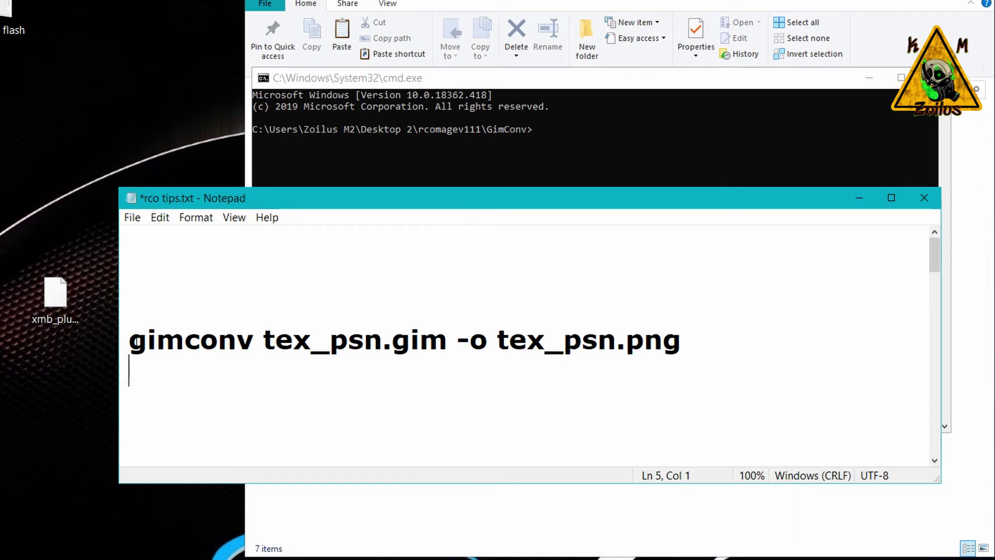
key("Up")
key("shift+Right")
key("shift+Right")
key("shift+Right")
key("shift+Right")
key("shift+Right")
key("shift+Right")
key("shift+Right")
key("shift+Right")
key("shift+Right")
key("shift+Right")
key("shift+Right")
key("shift+Right")
key("shift+Right")
key("shift+Right")
key("shift+Right")
key("shift+Right")
key("shift+Right")
key("shift+Right")
key("shift+Right")
key("shift+Right")
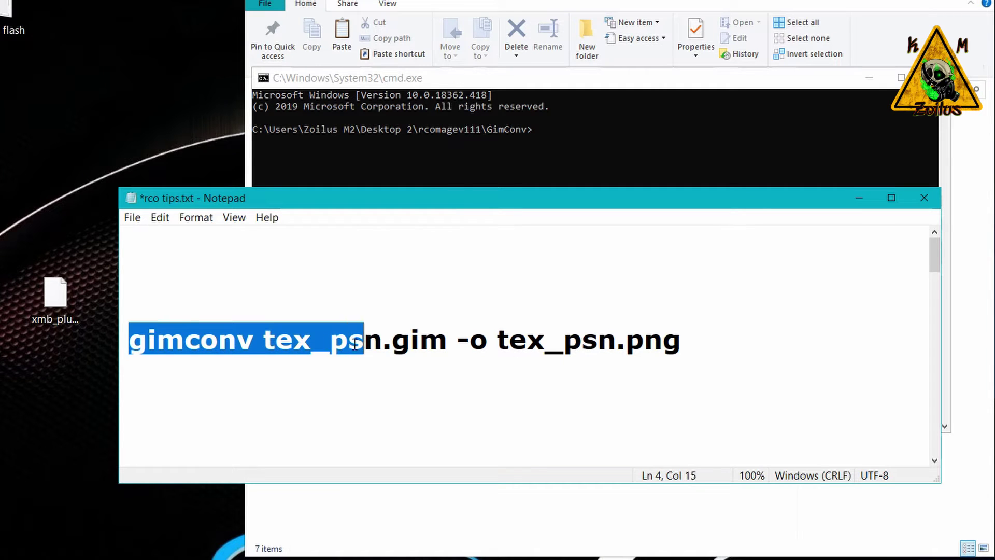
right_click(649, 342)
left_click(673, 386)
left_click(701, 356)
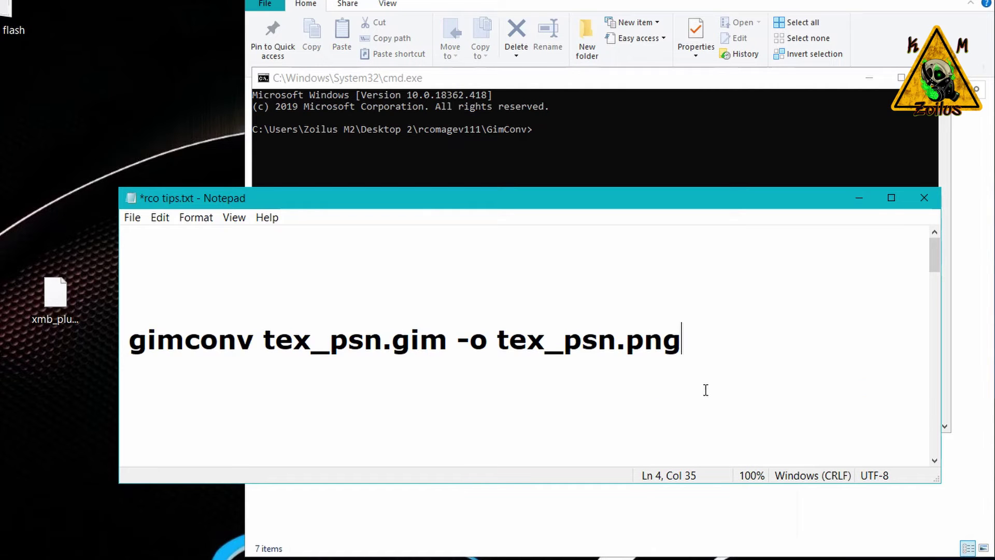
left_click(859, 198)
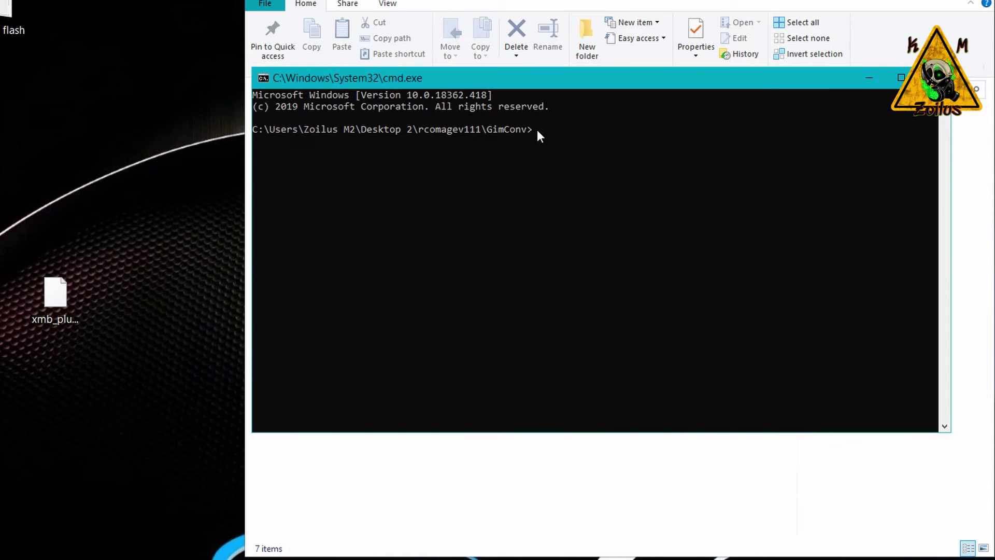
Step: Run gimconv tex_psn.gim -o tex_psn.png in the GimConv command prompt, close the prompt, and select the resulting PNG
key("ctrl+v")
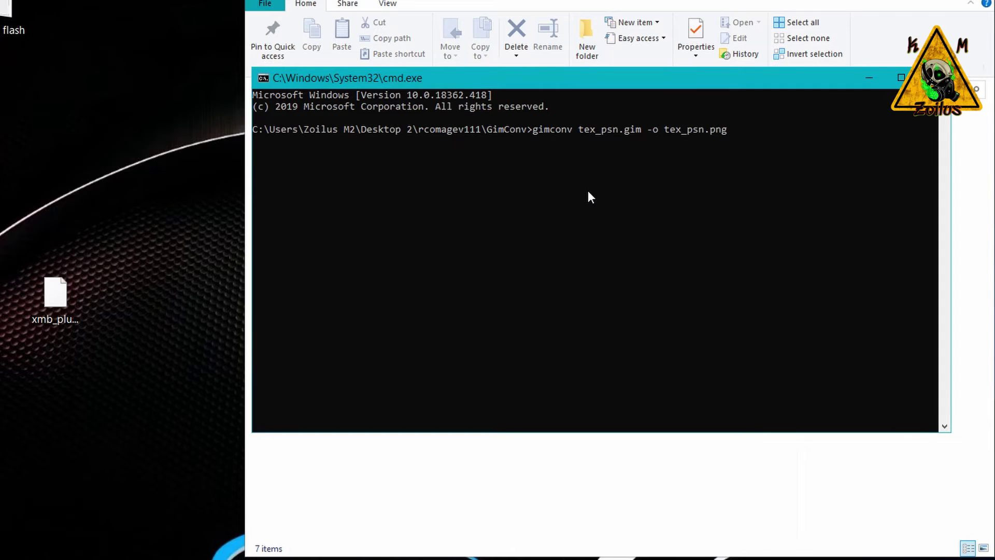
key("Return")
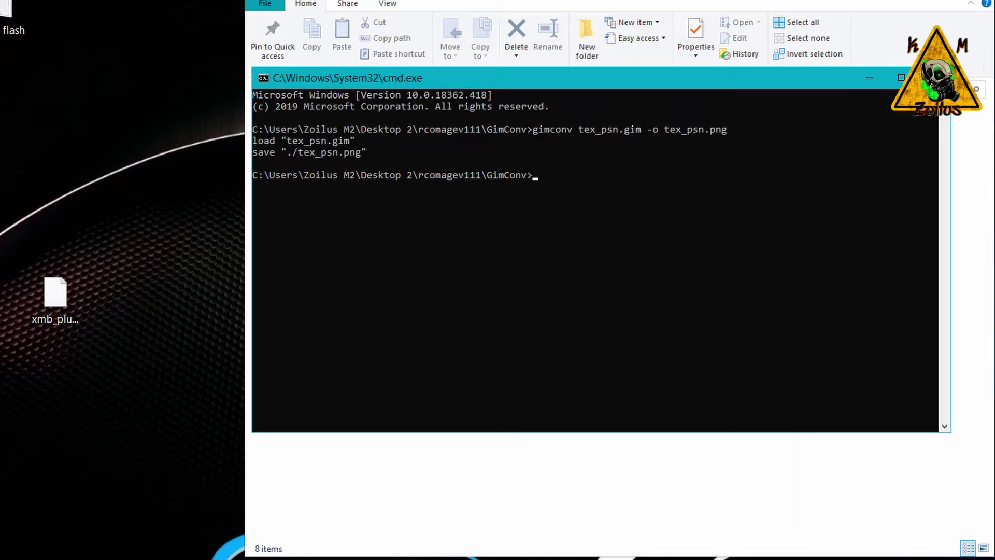
key("alt+F4")
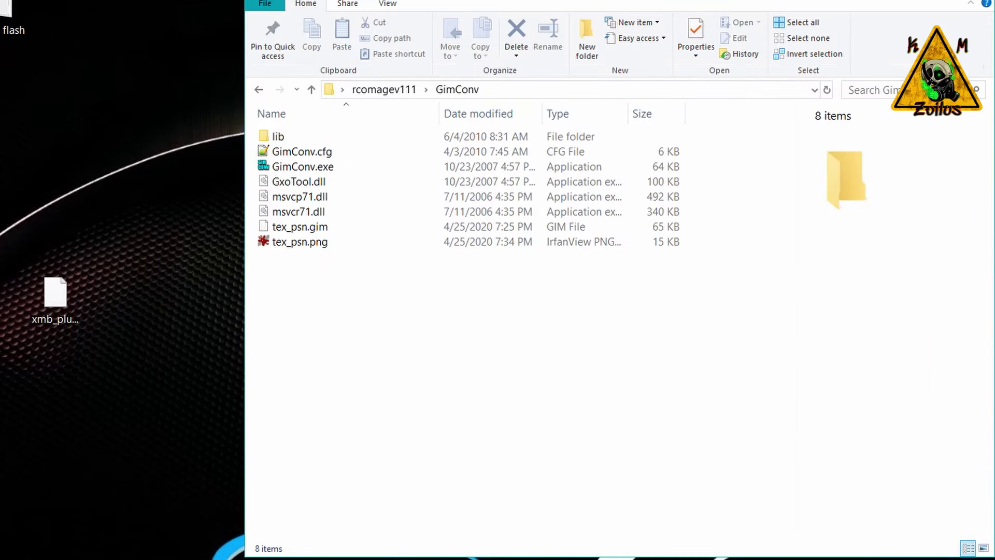
left_click(311, 247)
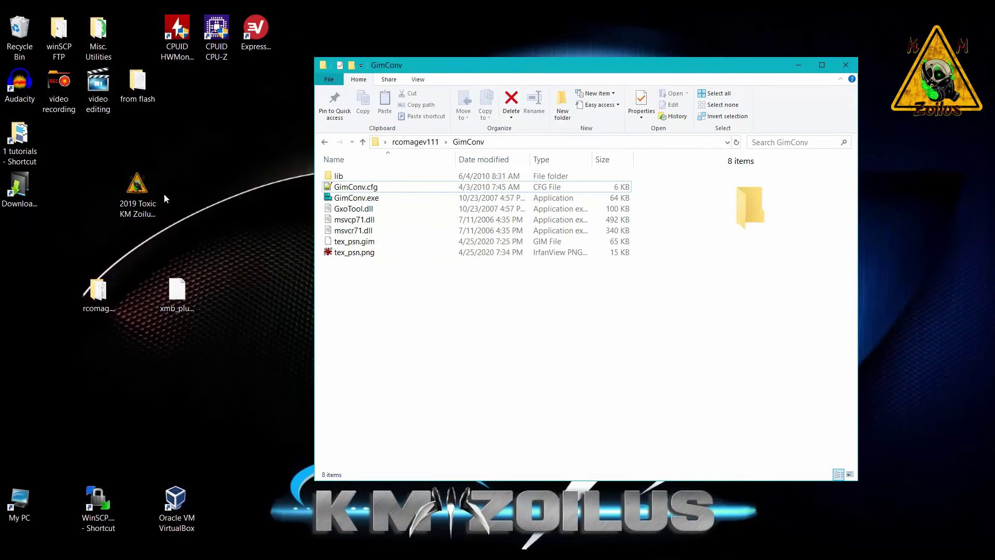
Step: Preview 2019 Toxic KM Zoilus logo.png from the desktop, close the viewer, and move the file into the GimConv folder
left_click(139, 186)
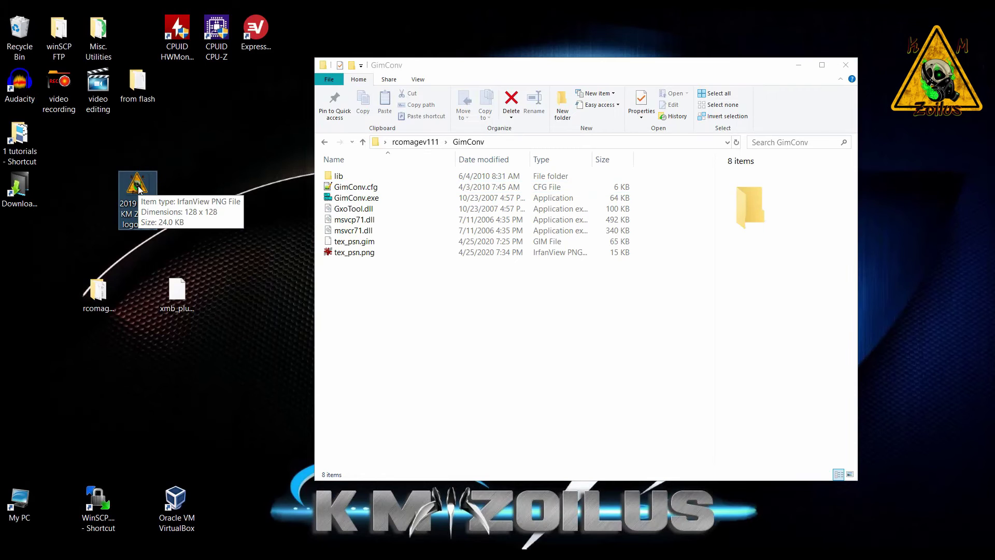
double_click(138, 187)
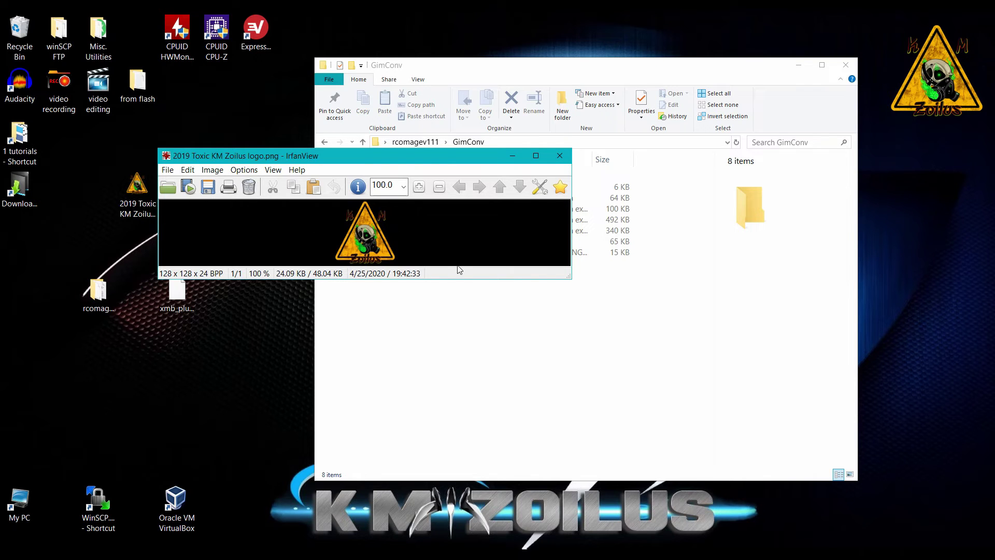
left_click(560, 156)
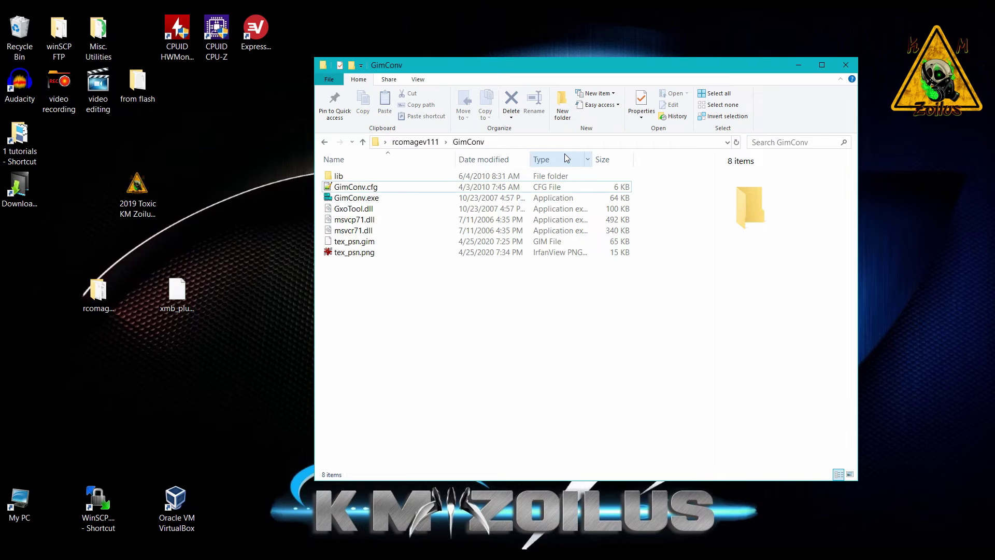
left_click_drag(139, 195, 407, 311)
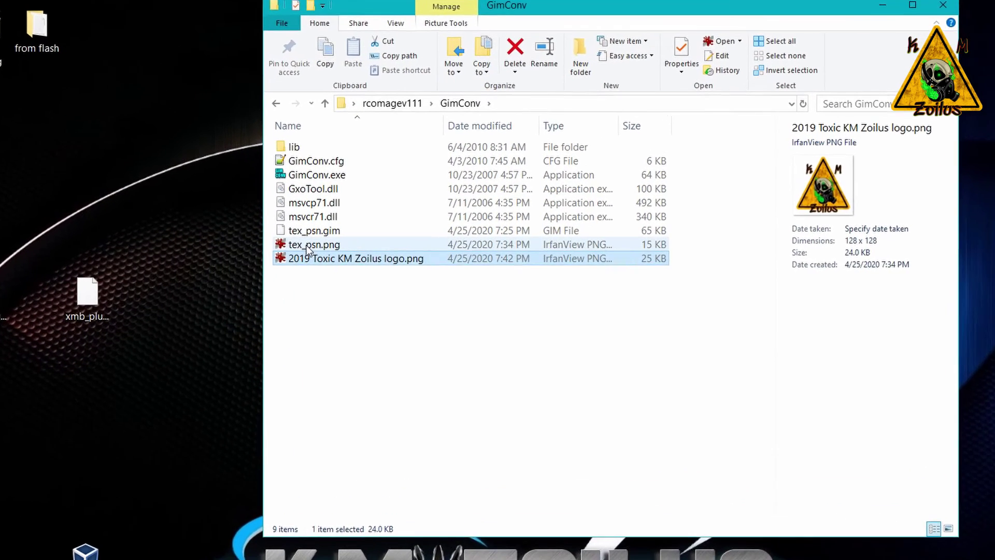
Step: Delete the original tex_psn.png from the GimConv folder
left_click(306, 245)
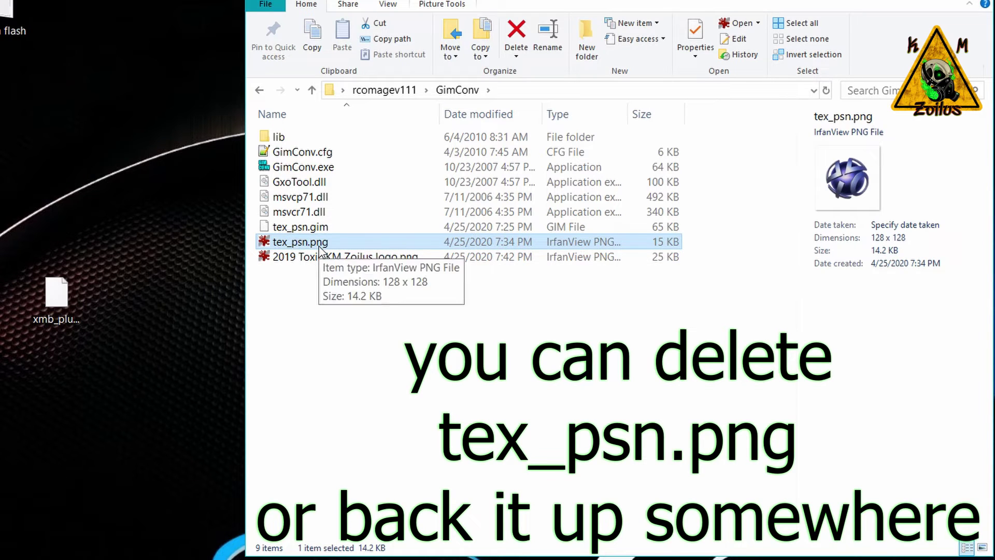
right_click(309, 244)
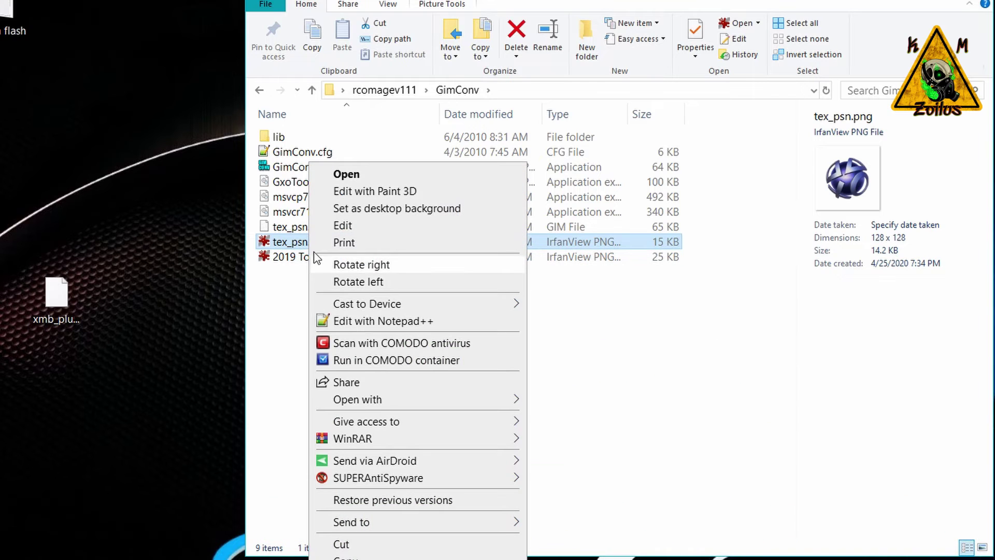
key("d")
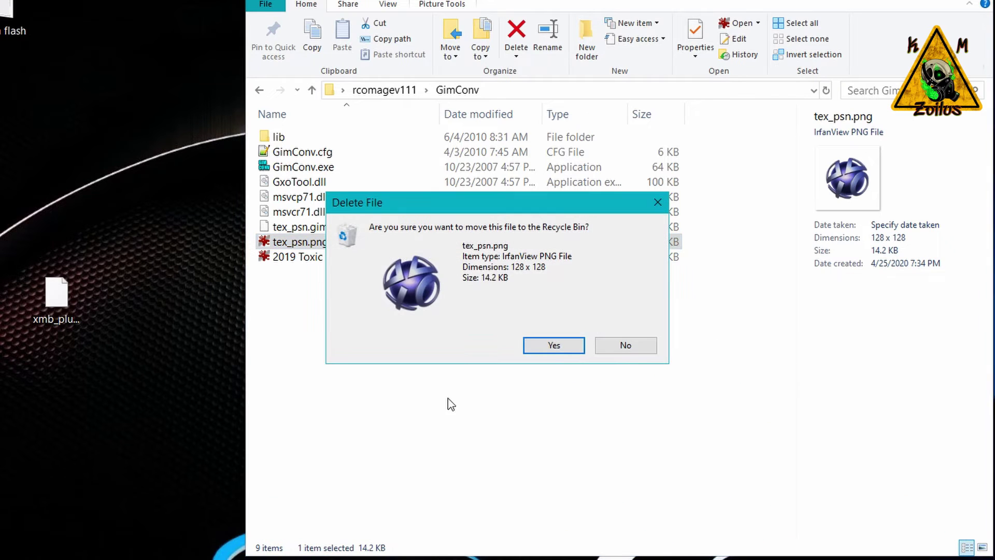
left_click(553, 345)
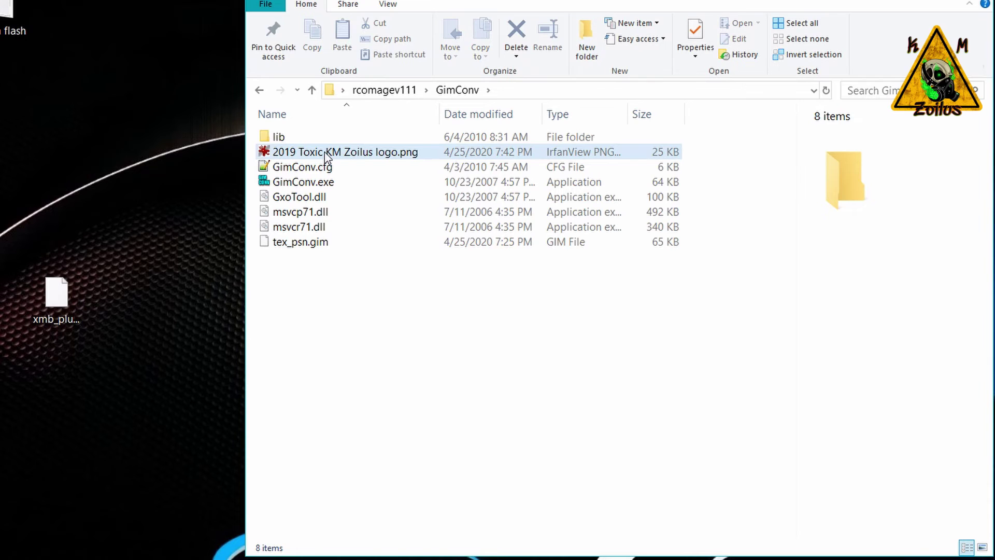
Step: Rename 2019 Toxic KM Zoilus logo.png to tex_psn.png
right_click(325, 156)
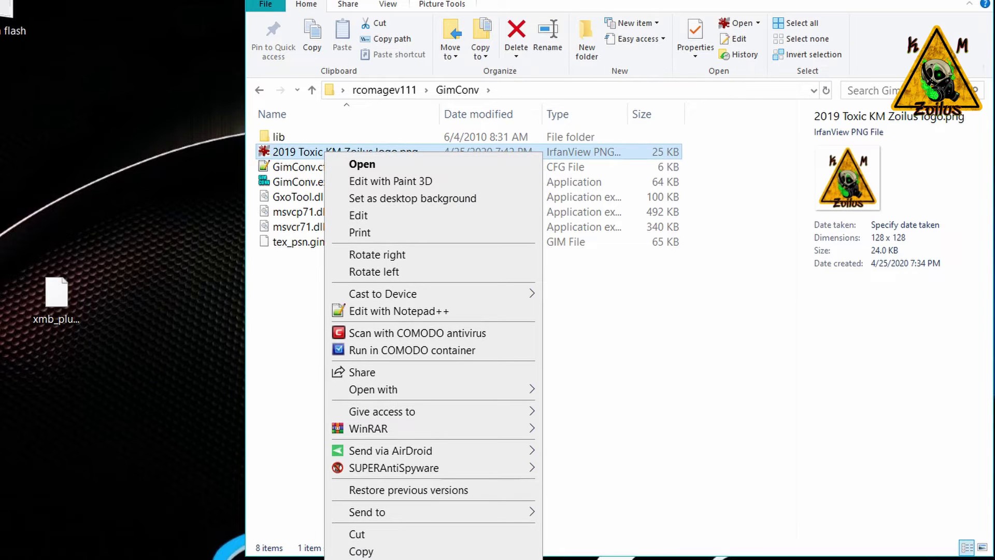
type("mtex")
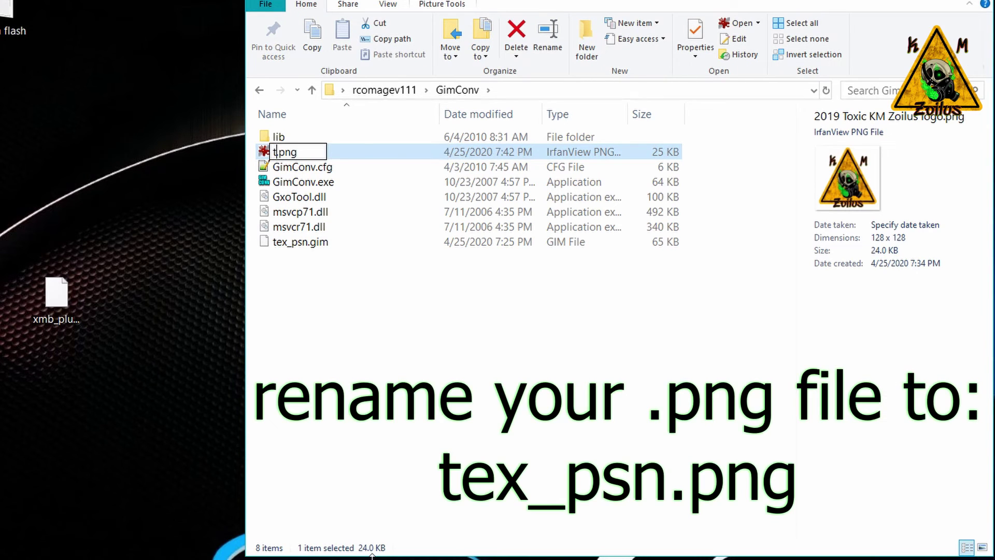
type("_psn")
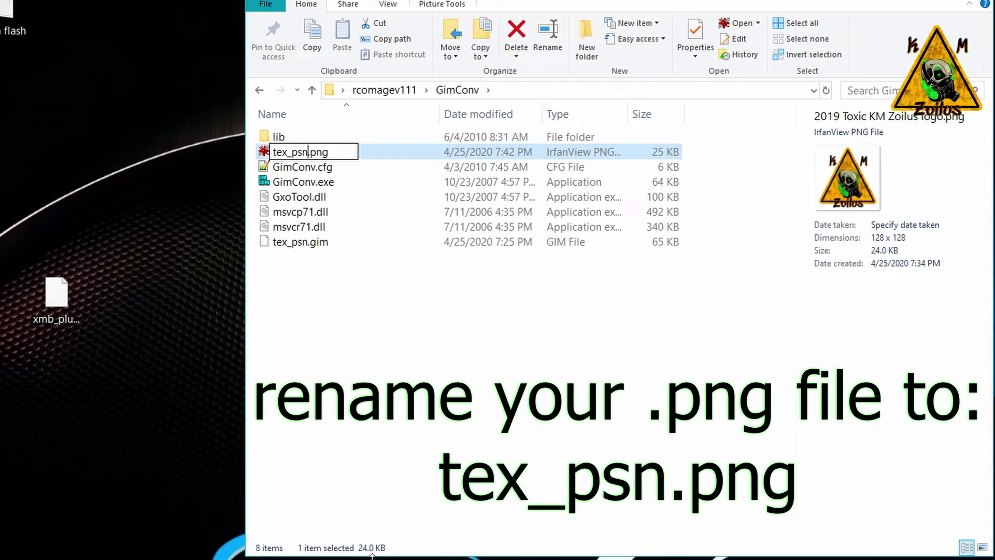
key("Return")
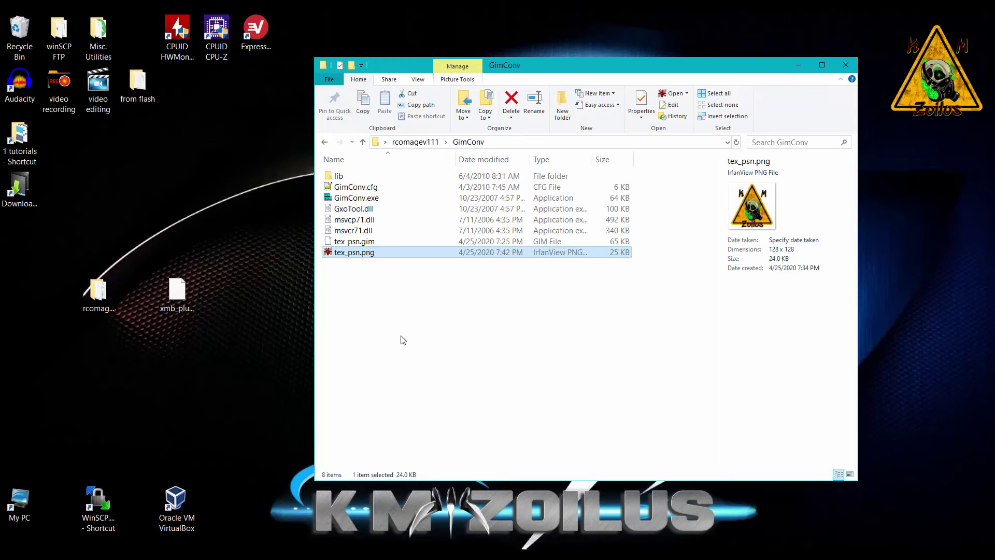
left_click(553, 301)
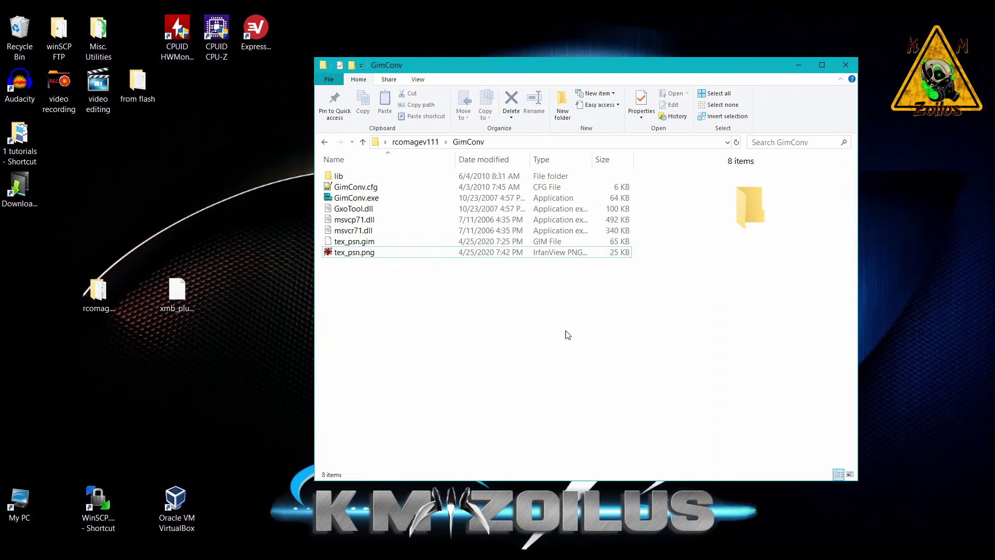
Step: Open a command window in the GimConv folder and copy the PNG-to-GIM conversion command from rco tips.txt
right_click(444, 330, "shift")
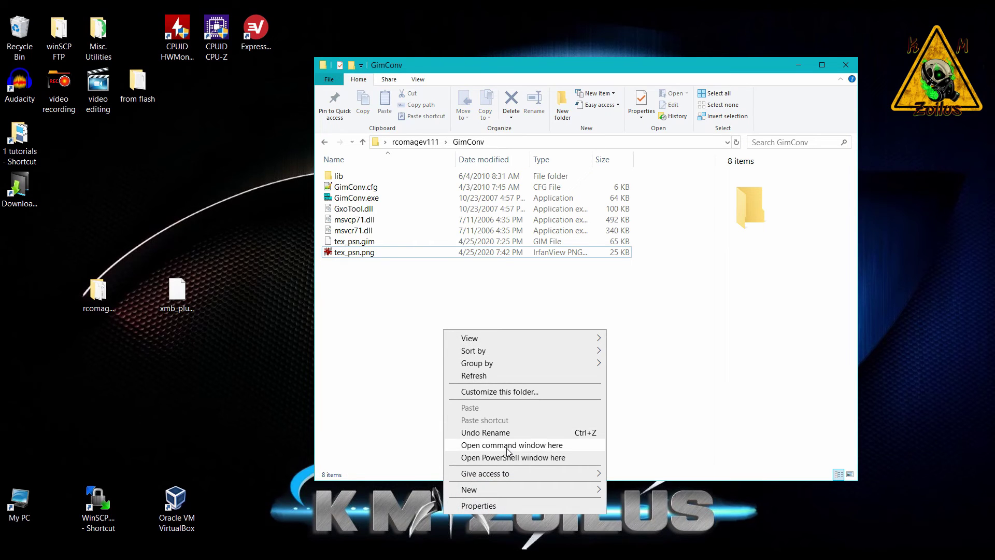
left_click(507, 449)
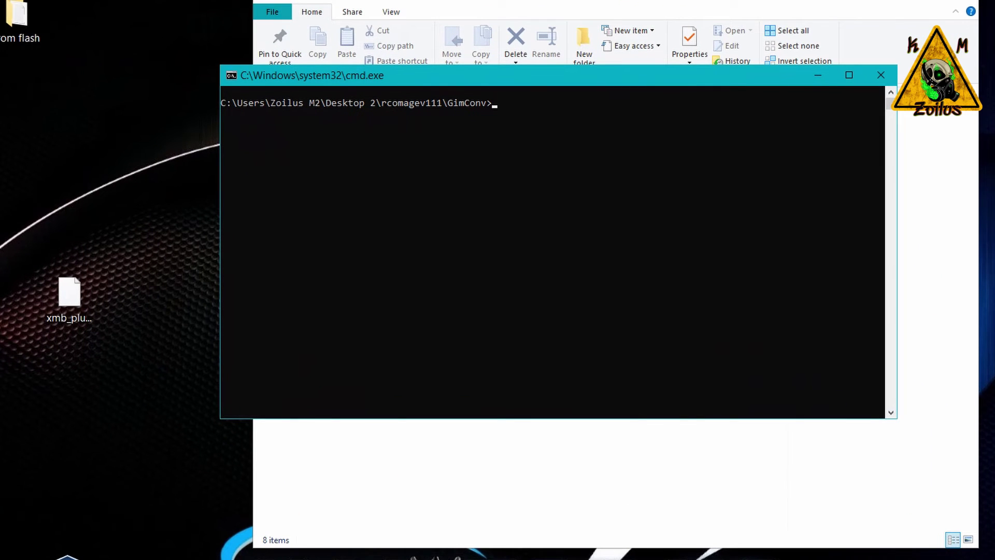
key("alt+Tab")
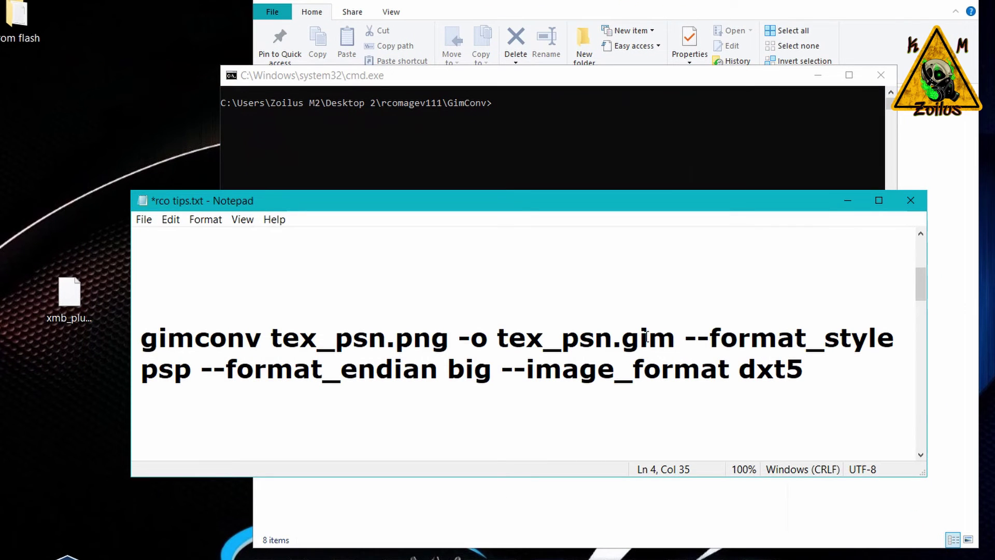
left_click_drag(141, 338, 804, 370)
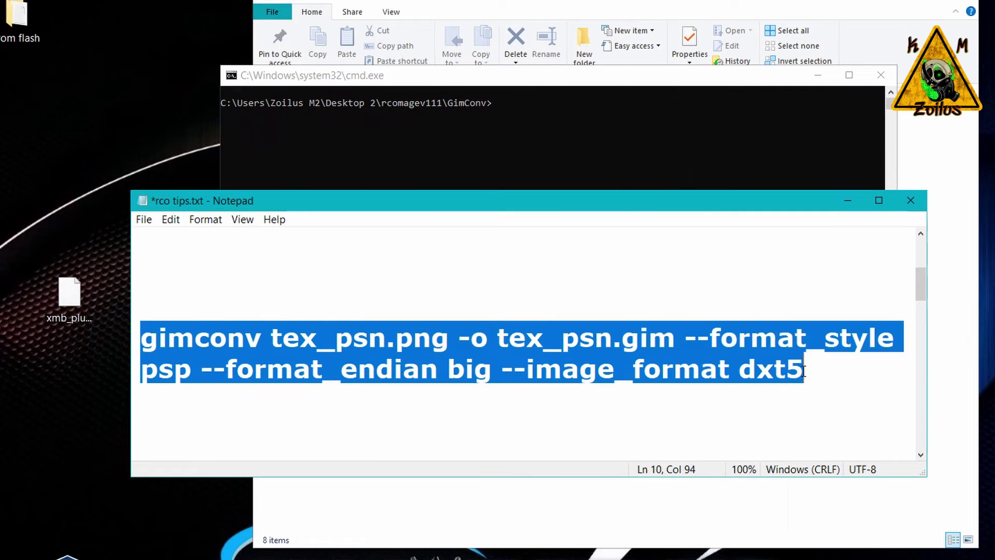
right_click(657, 355)
left_click(674, 399)
left_click(846, 199)
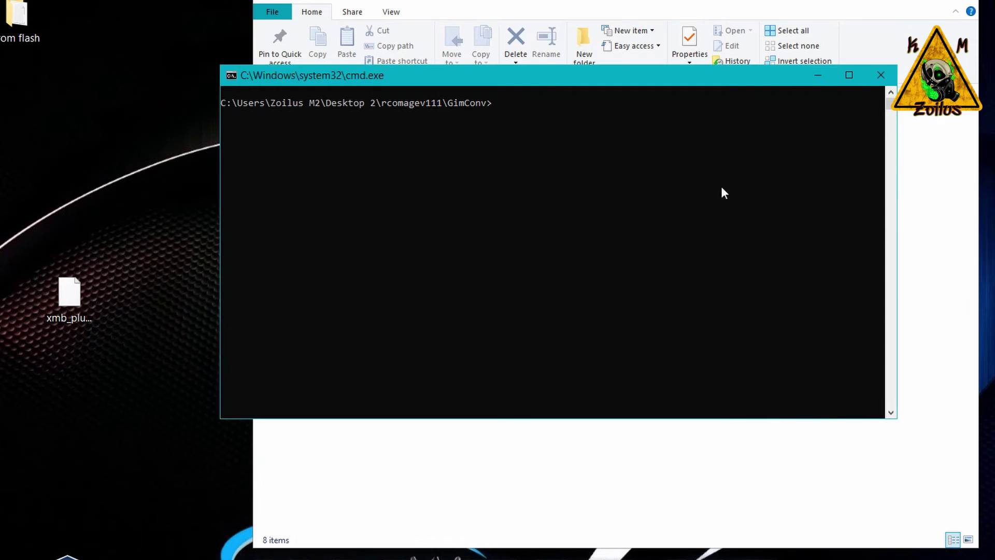
Step: Run gimconv tex_psn.png -o tex_psn.gim --format_style psp --format_endian big --image_format dxt5, and close the command window
right_click(489, 104)
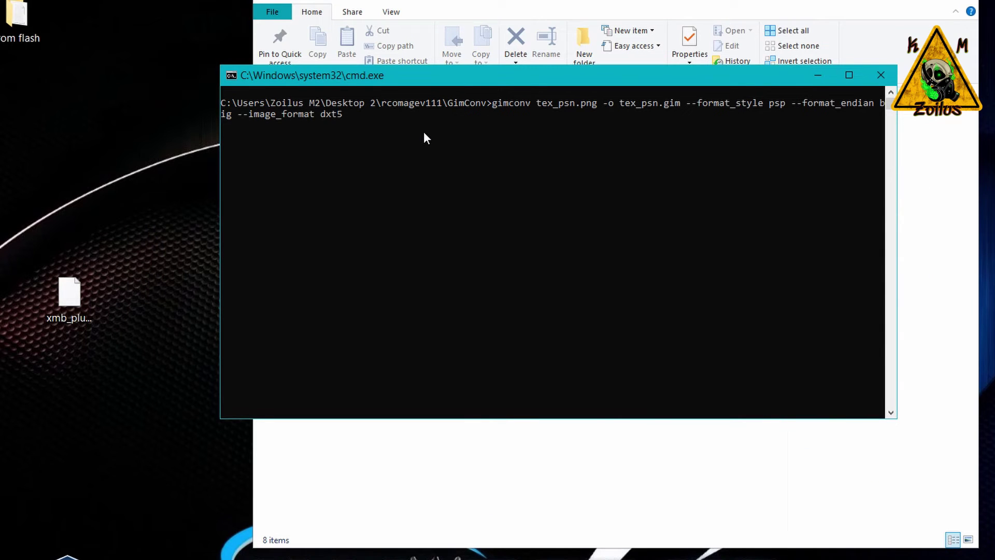
key("Return")
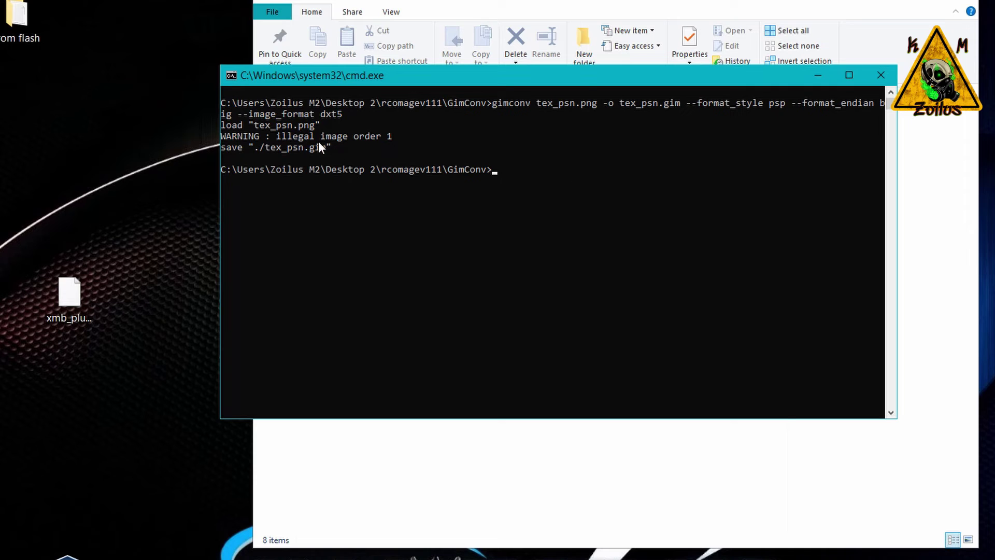
left_click(879, 75)
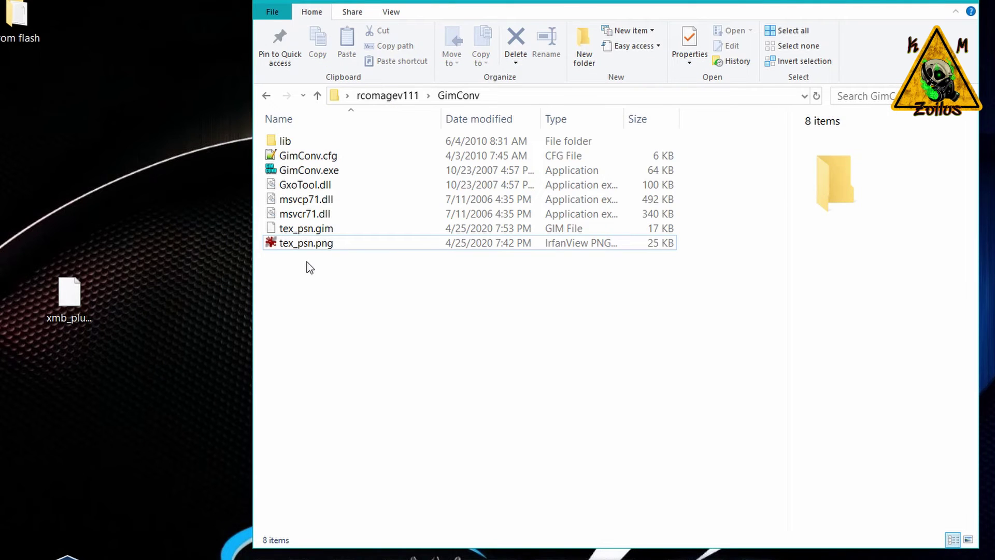
Step: Copy the new tex_psn.gim from the GimConv folder into the Images folder, replacing the existing file
left_click(317, 230)
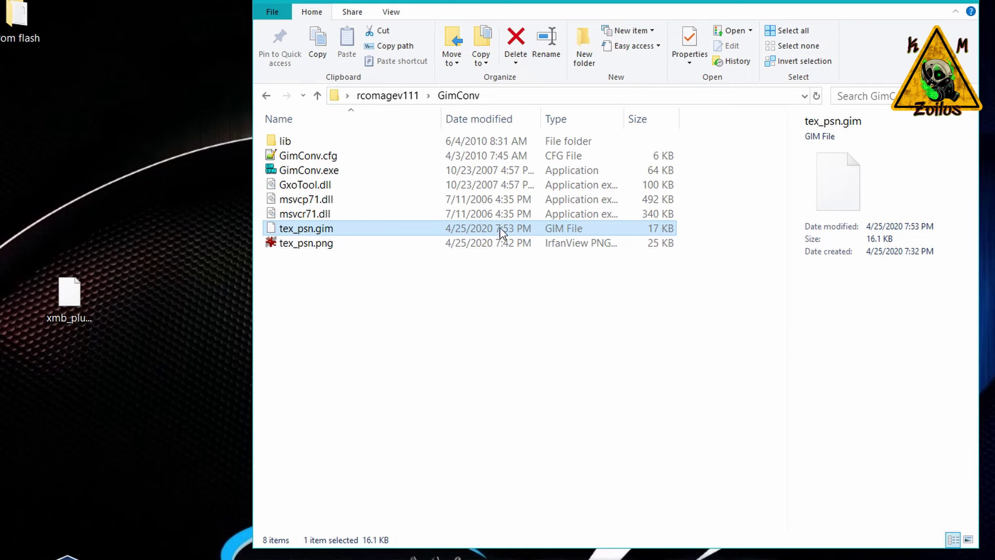
right_click(332, 228)
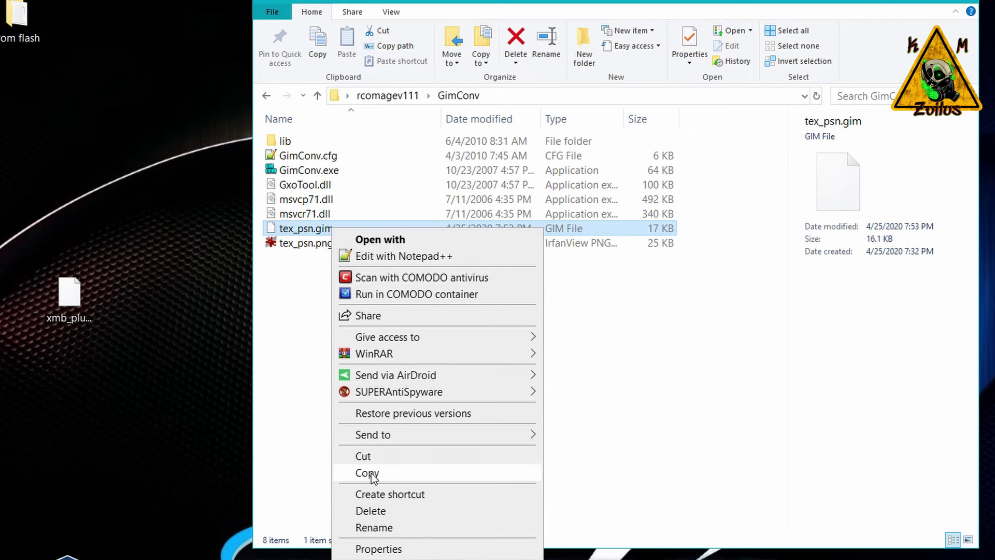
left_click(371, 472)
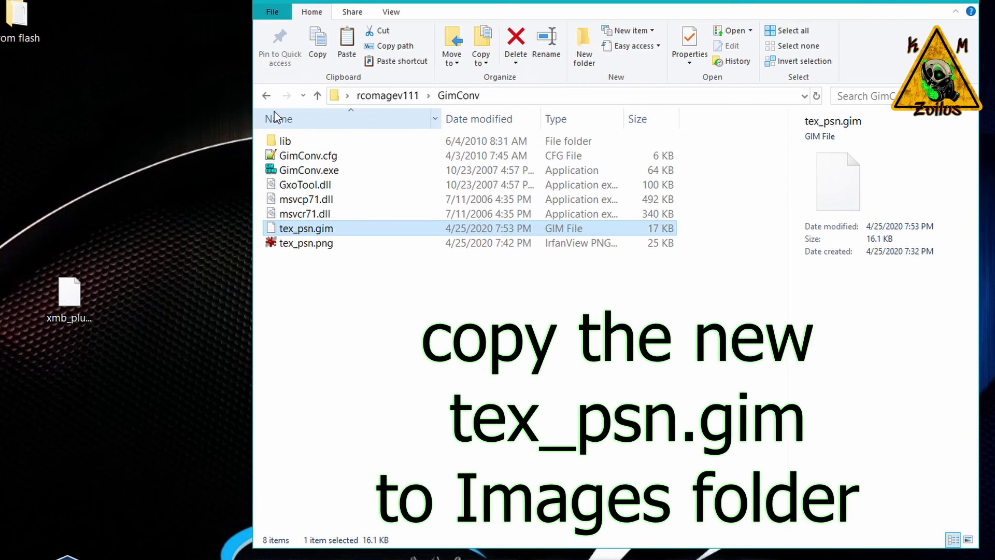
left_click(267, 96)
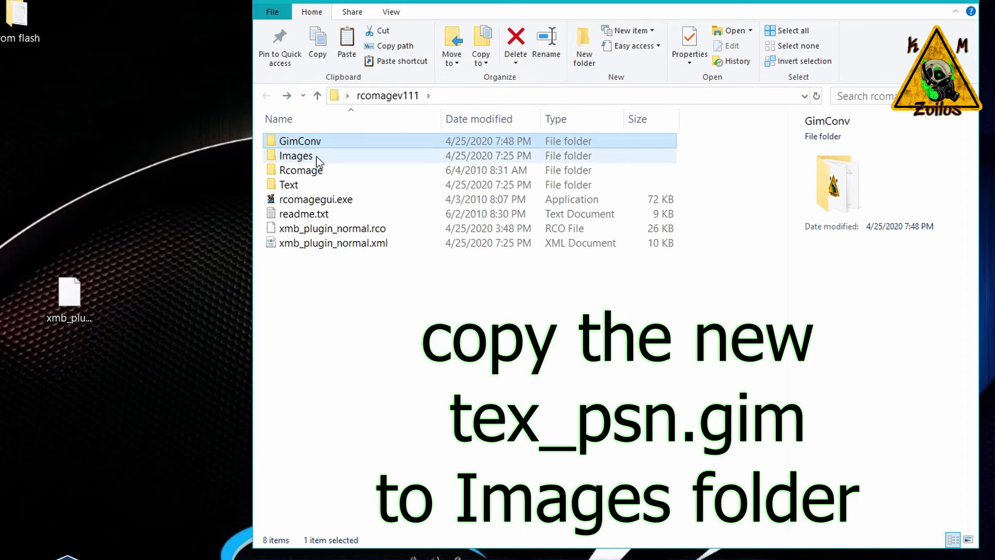
double_click(318, 157)
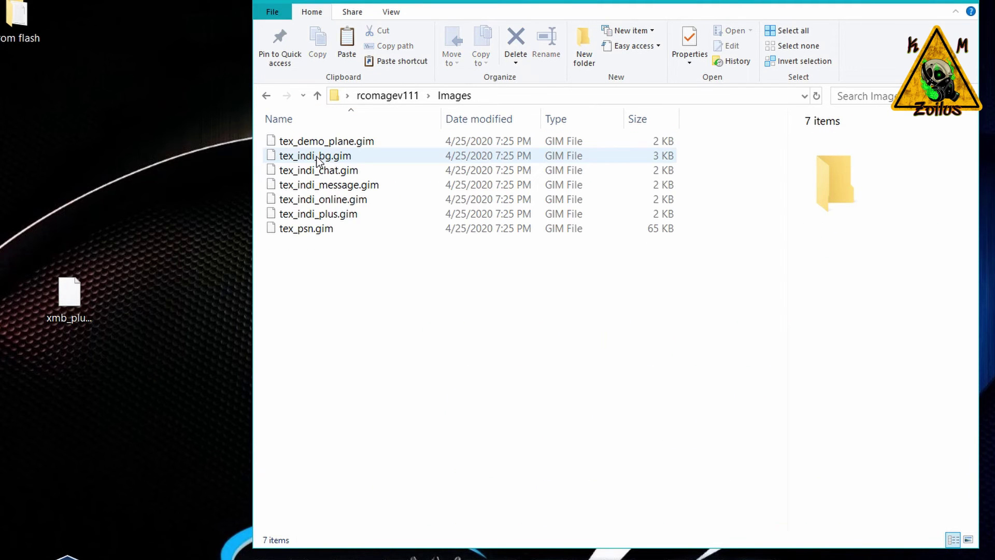
right_click(331, 285)
left_click(369, 390)
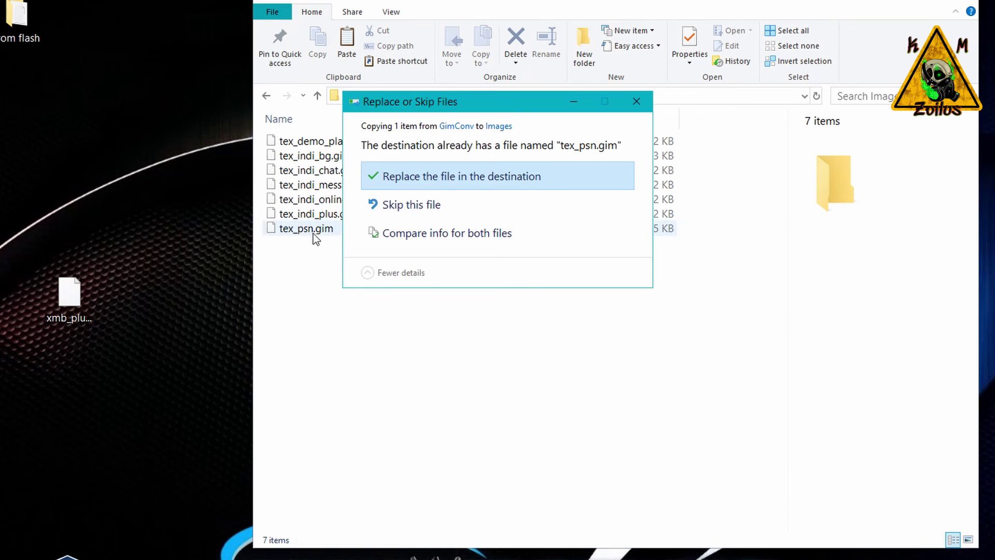
left_click(414, 176)
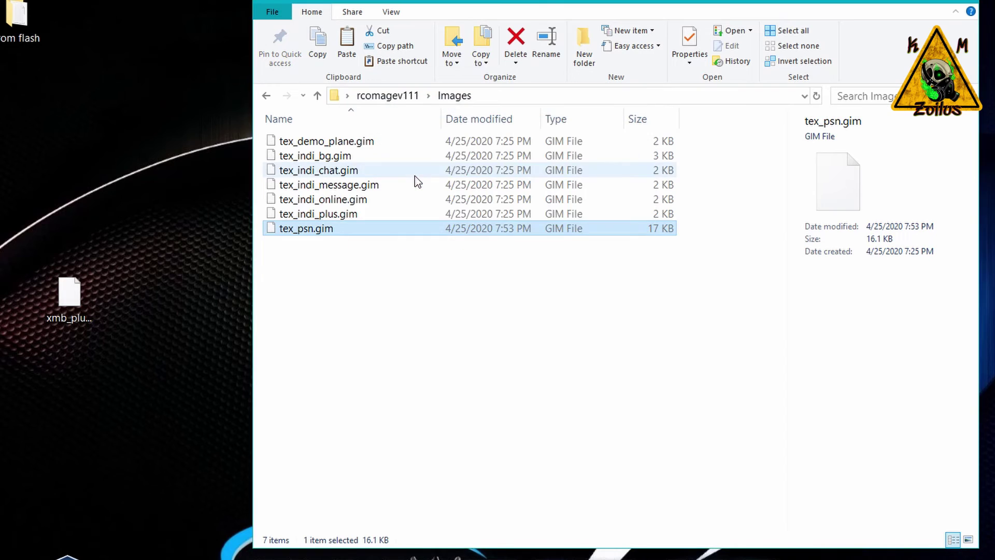
left_click(375, 259)
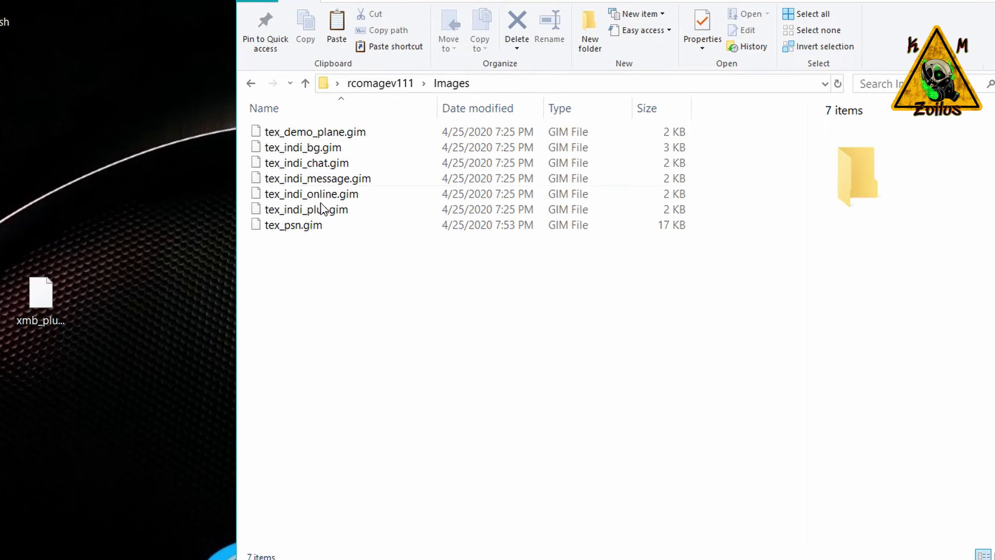
Step: Return to the rcomagev111 folder and run rcomagegui.exe as administrator
left_click(251, 84)
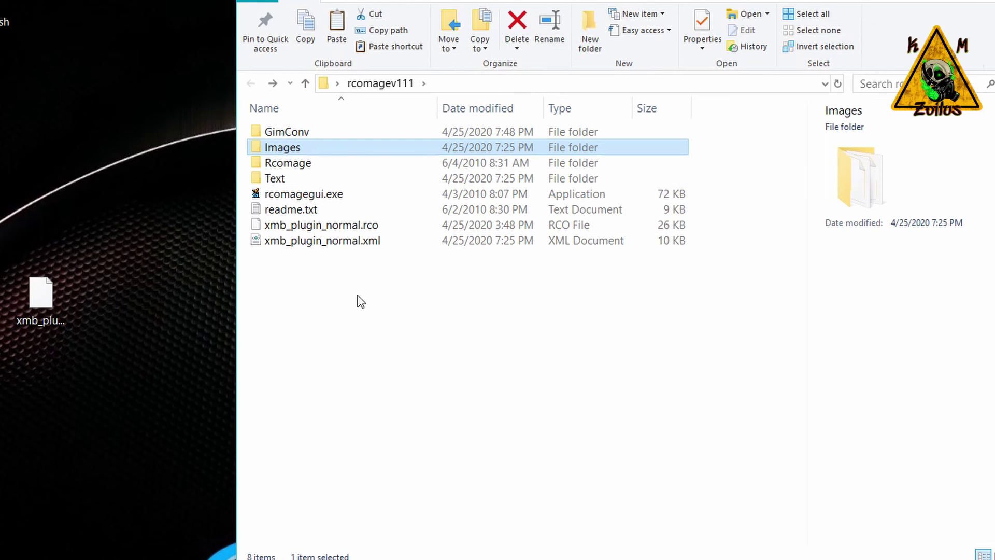
left_click(306, 197)
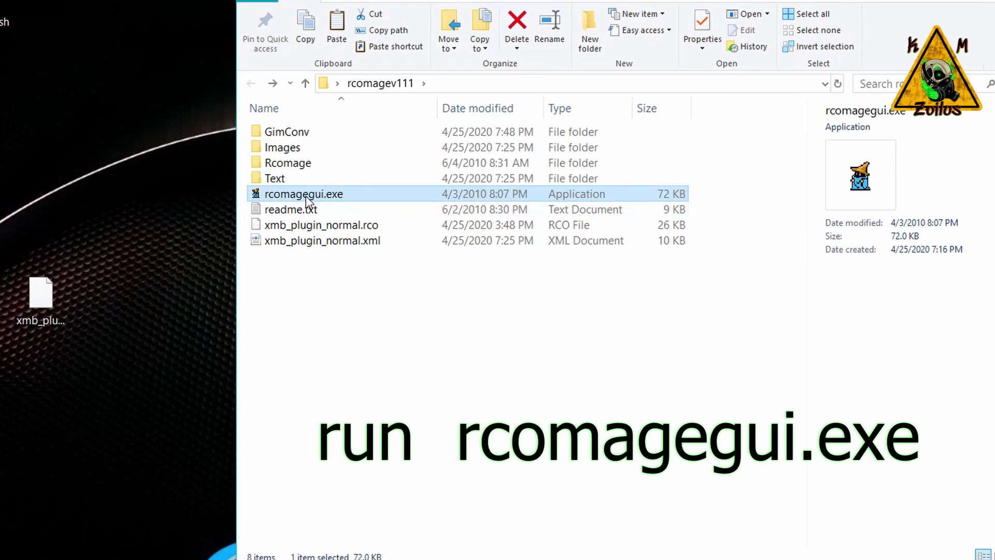
right_click(326, 197)
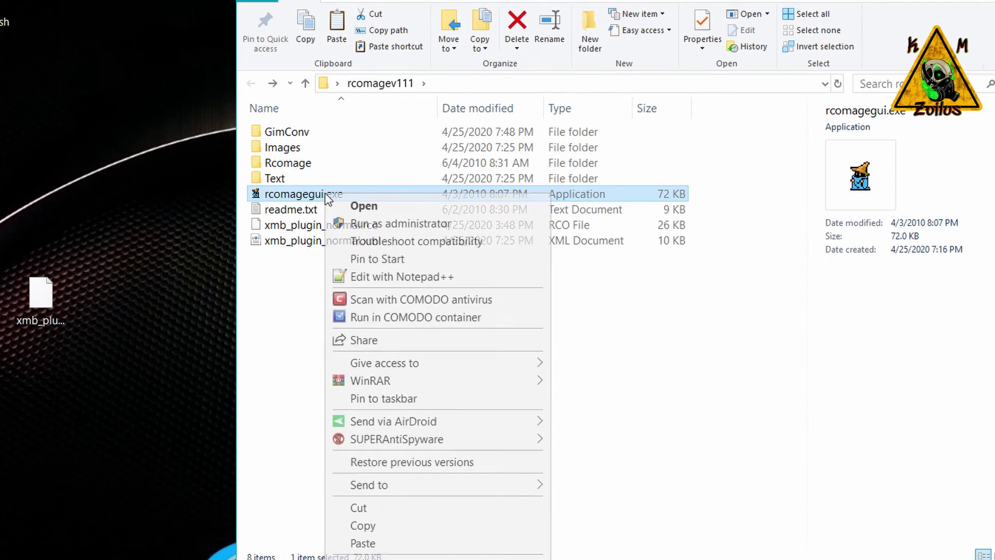
left_click(343, 222)
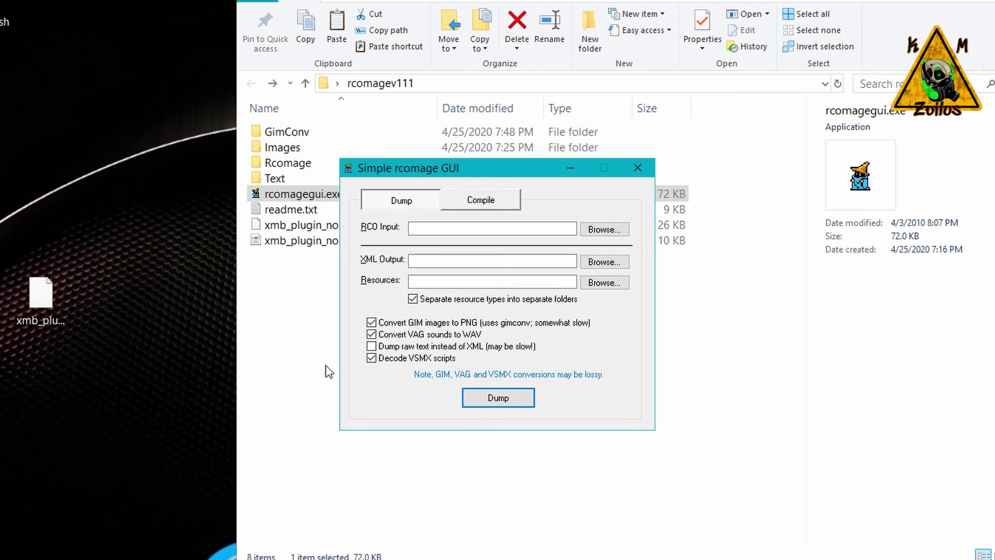
left_click_drag(477, 169, 503, 175)
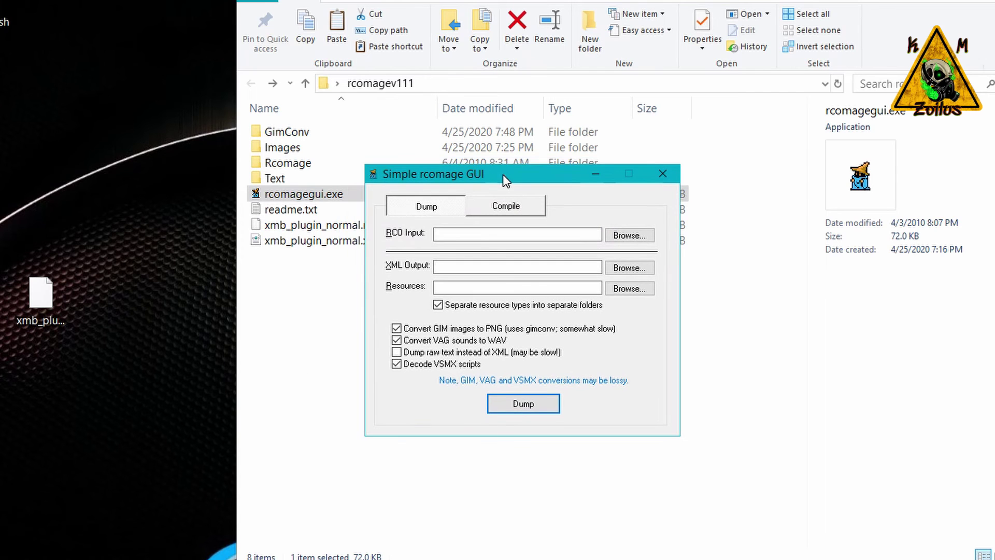
Step: Switch the rcomage GUI to compile mode and choose xmb_plugin_normal.xml as the XML input
left_click(503, 208)
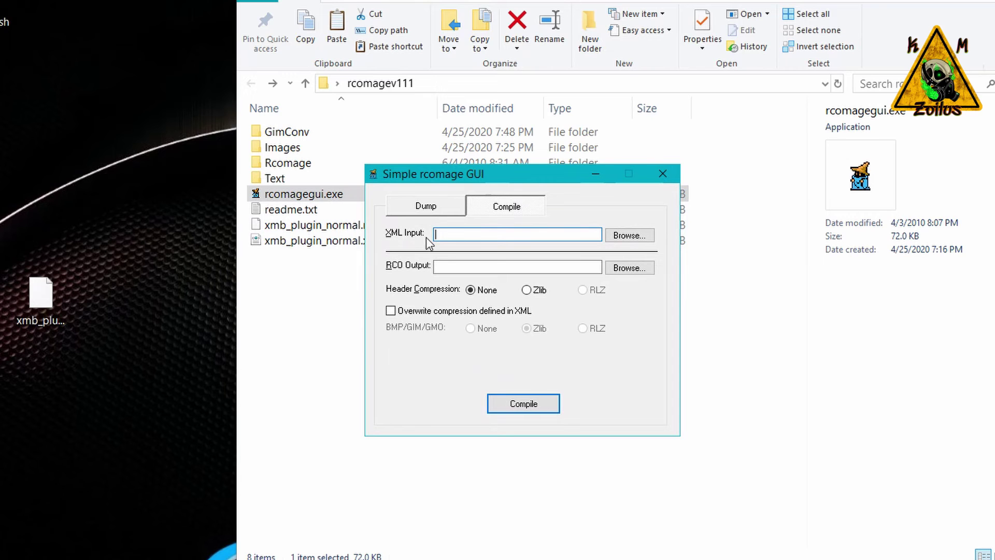
left_click(645, 240)
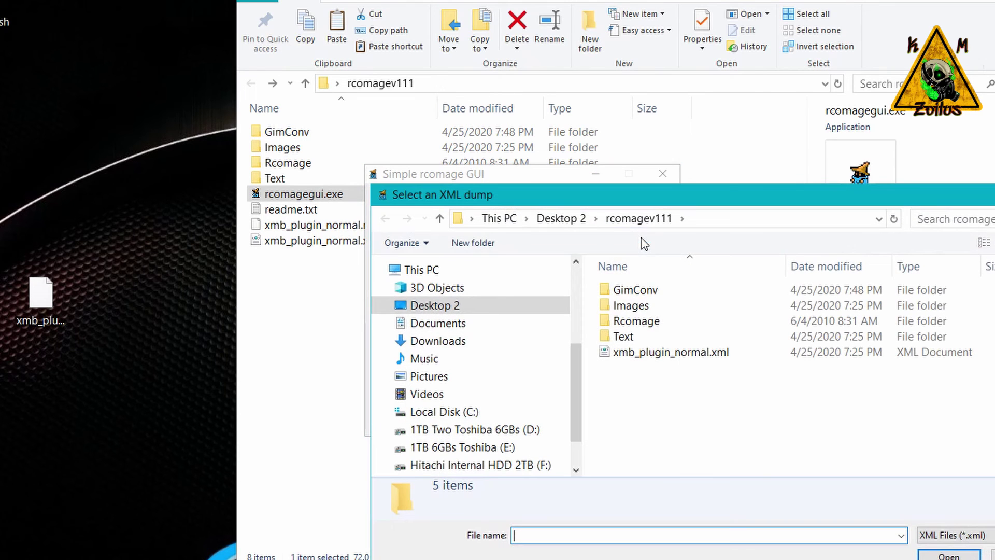
left_click(647, 358)
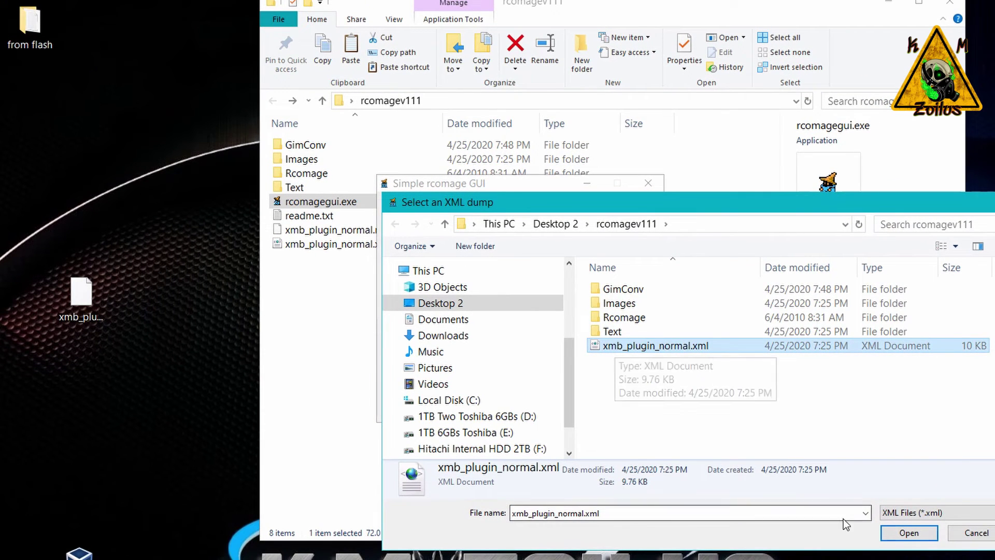
left_click(891, 534)
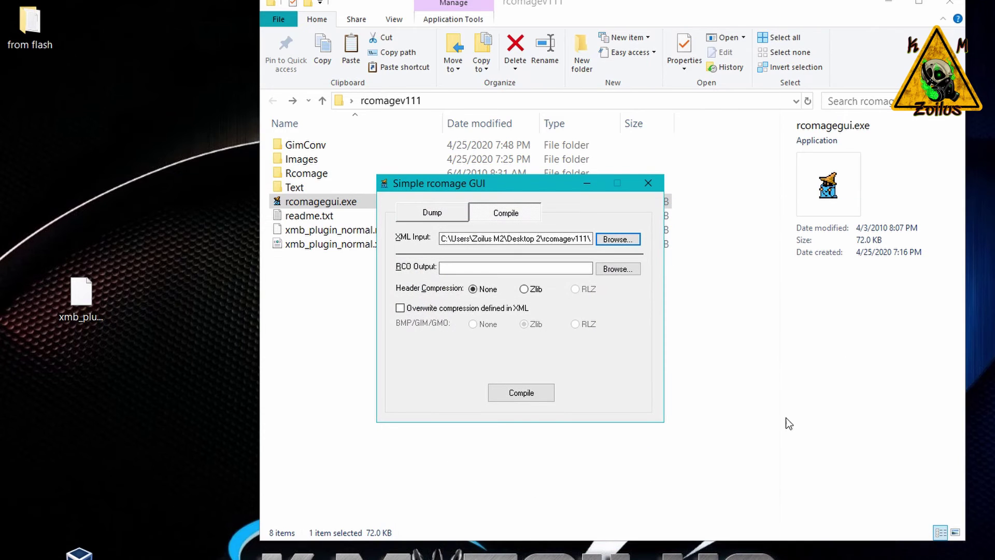
Step: Set the RCO output to xmb_plugin_normal.rco in the rcomagev111 folder, agreeing to replace the existing file
left_click(618, 268)
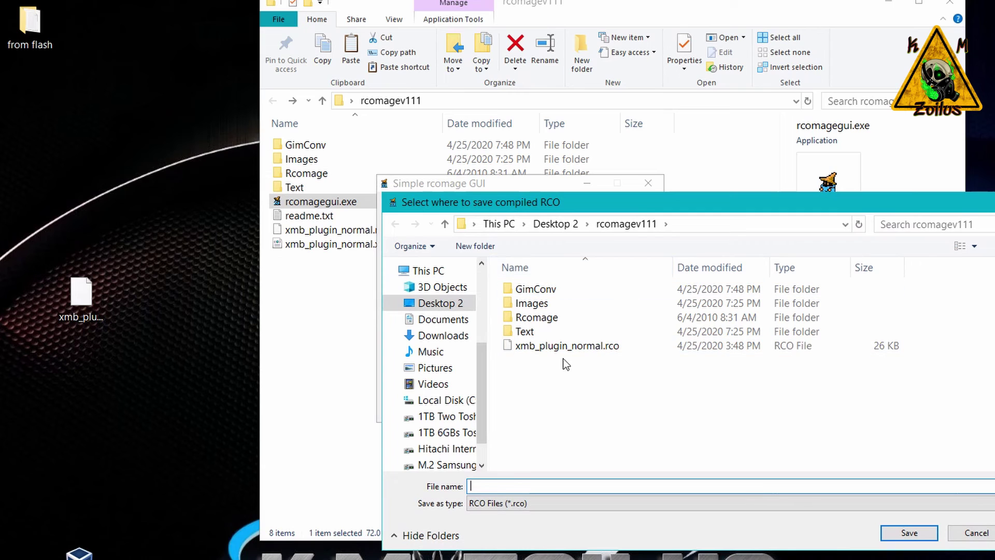
left_click(589, 349)
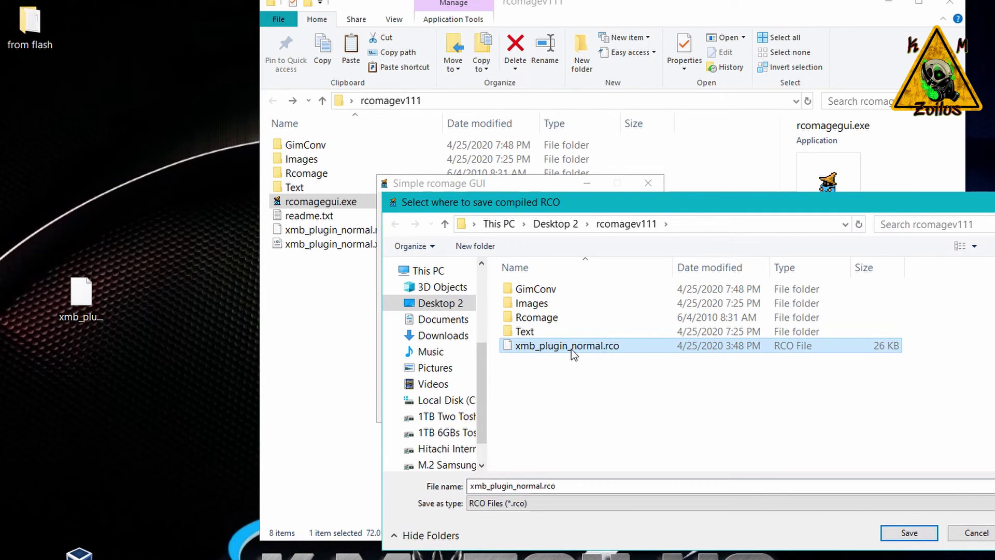
left_click(887, 535)
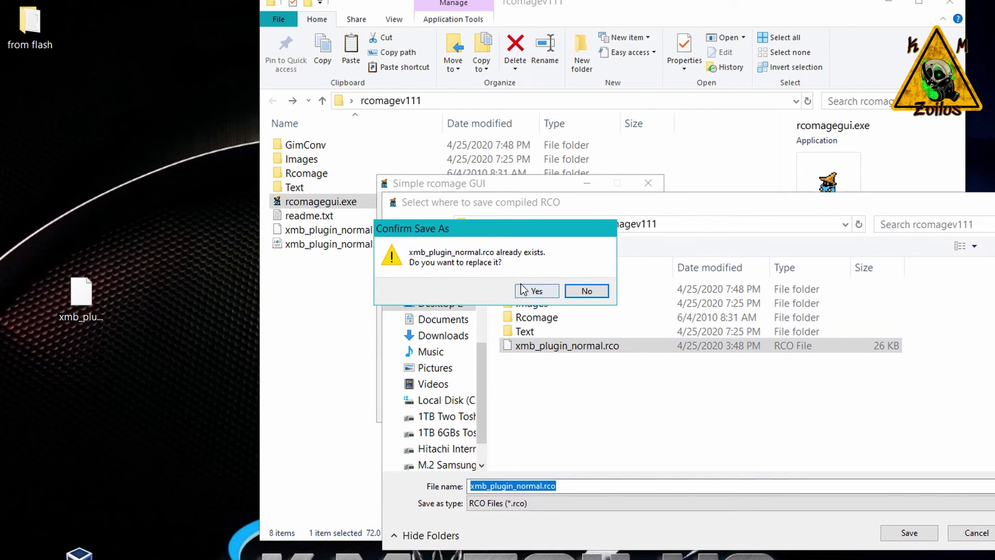
left_click(536, 291)
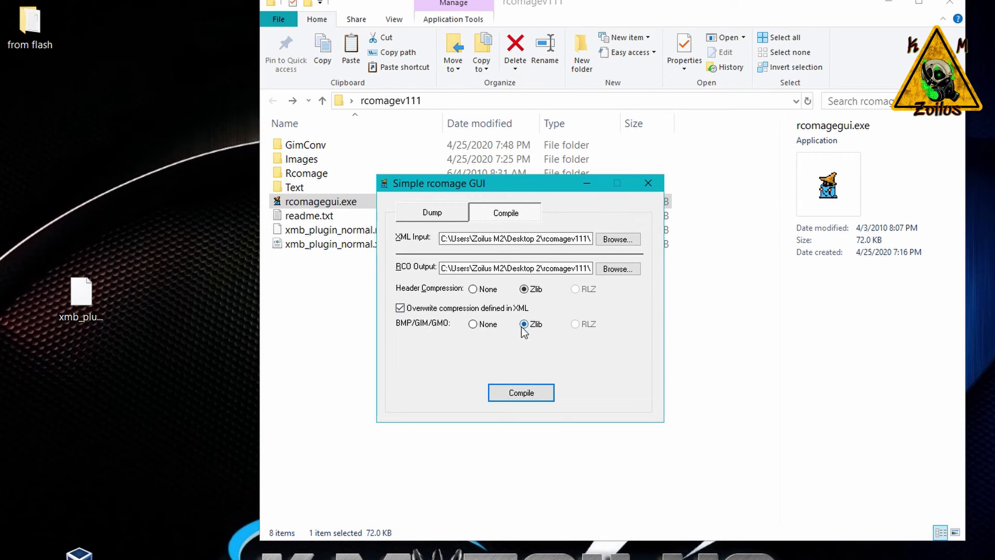
Step: Compile the RCO with Zlib header compression and the XML compression override turned off, and close the rcomage GUI
left_click(400, 309)
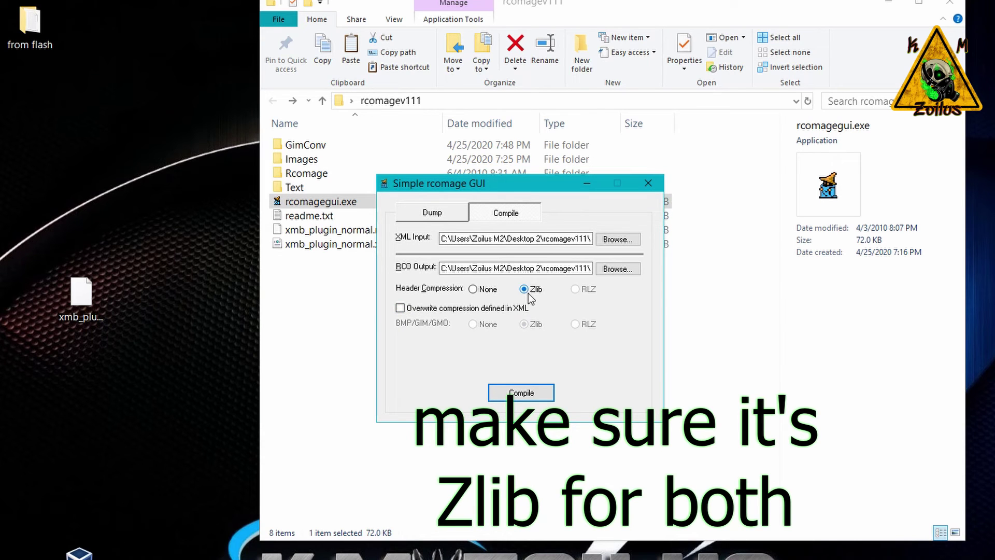
left_click(513, 393)
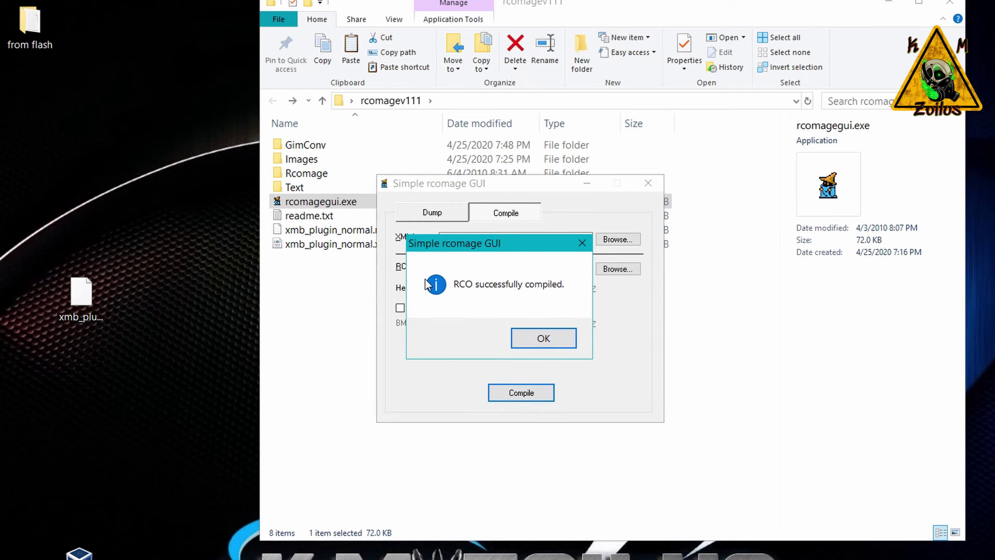
left_click(542, 338)
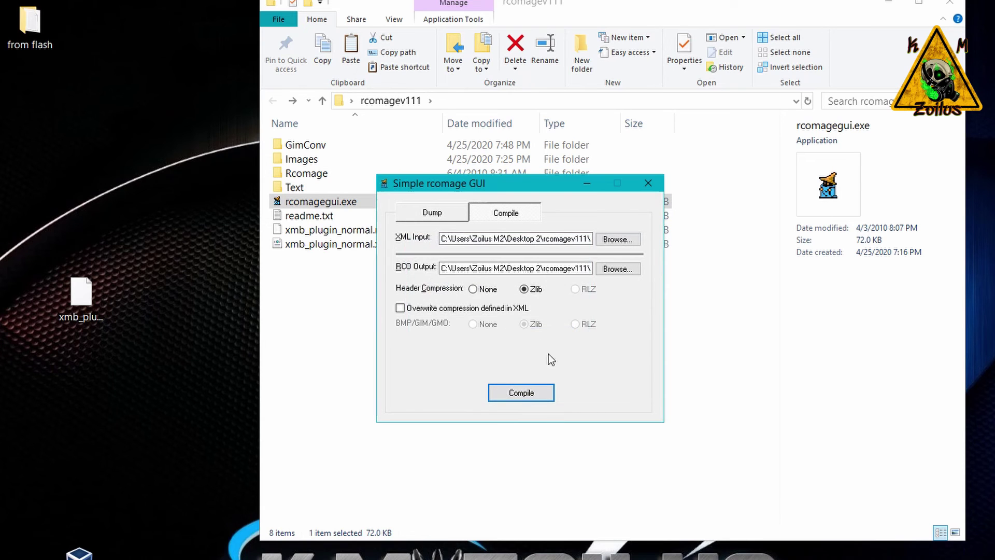
left_click(648, 183)
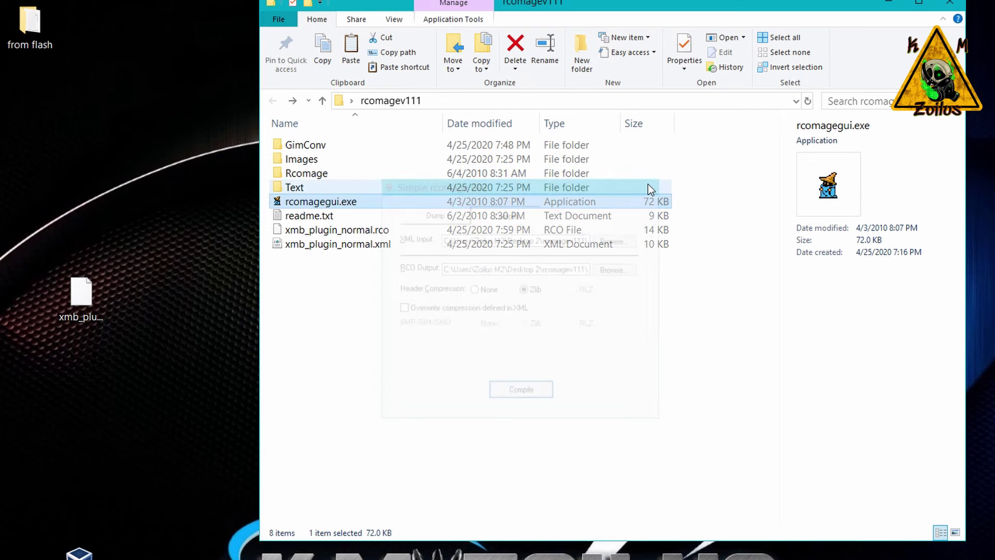
Step: Select the compiled xmb_plugin_normal.rco in the rcomagev111 folder and move the folder window off the capture preview
left_click(351, 232)
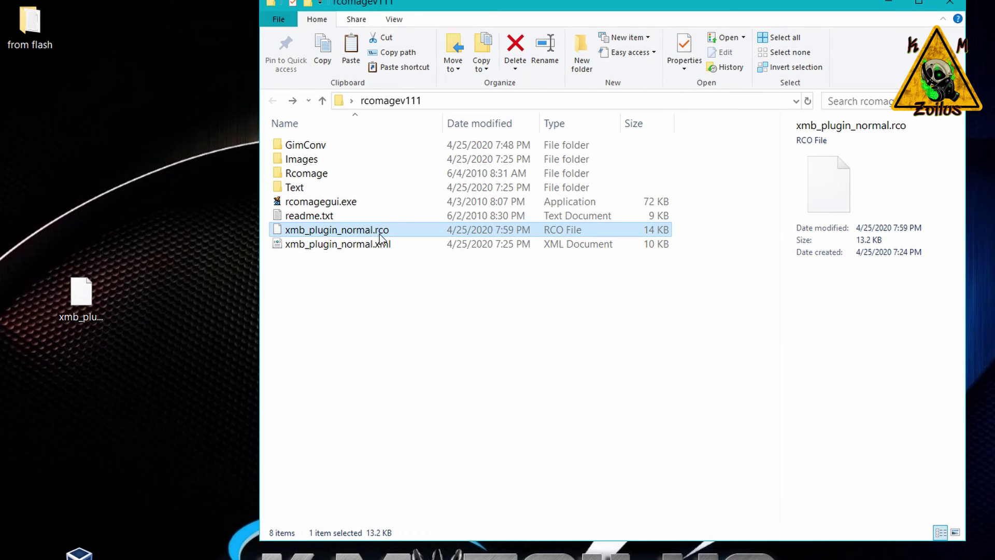
left_click(375, 232)
left_click(357, 262)
left_click(305, 232)
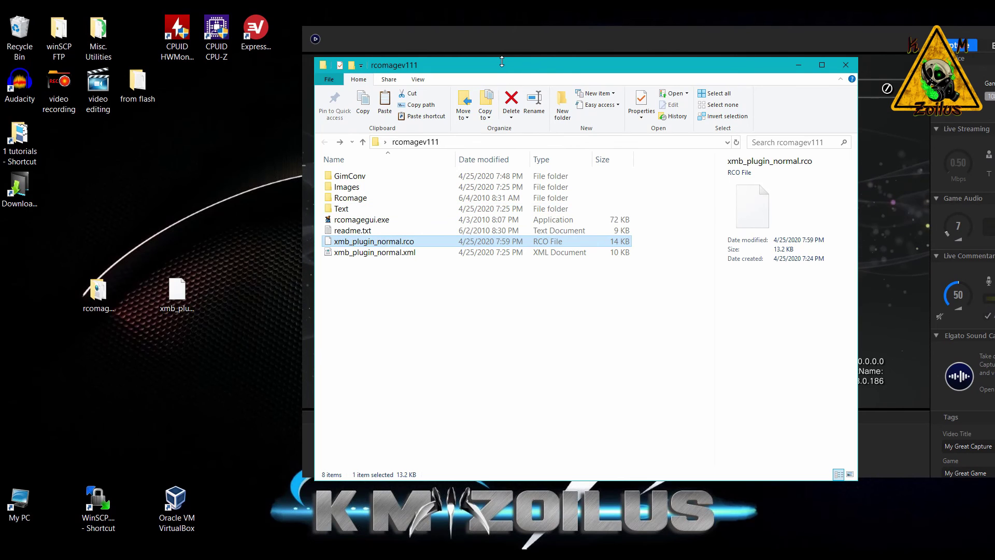
left_click_drag(501, 70, 278, 81)
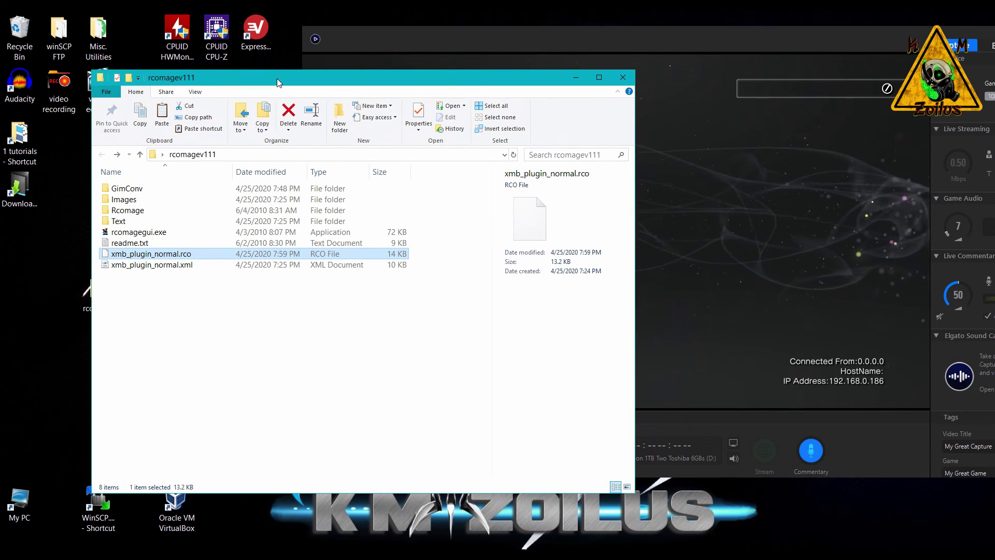
Step: Examine the current PlayStation Network icon in the PS3 capture preview and return to the rcomagev111 folder
key("alt+Tab")
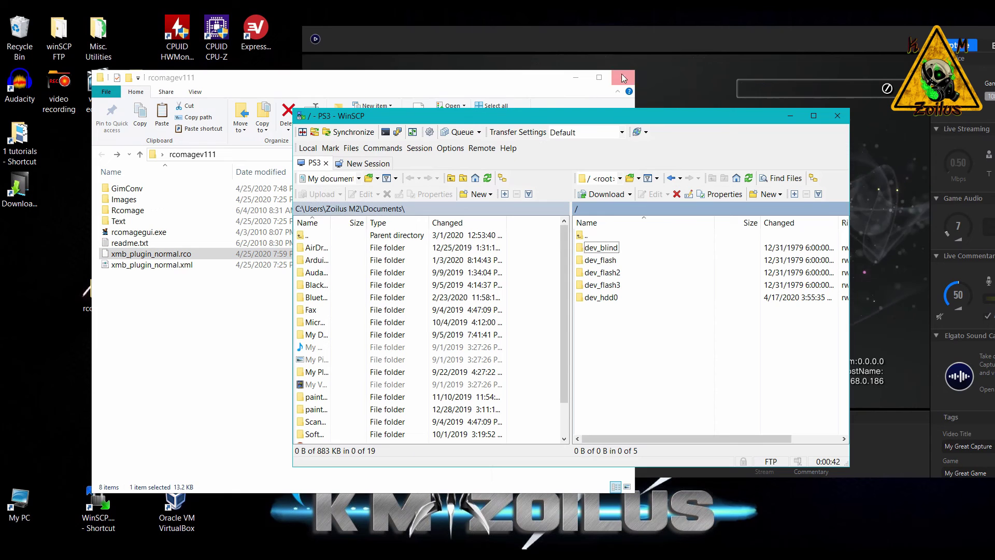
left_click(636, 41)
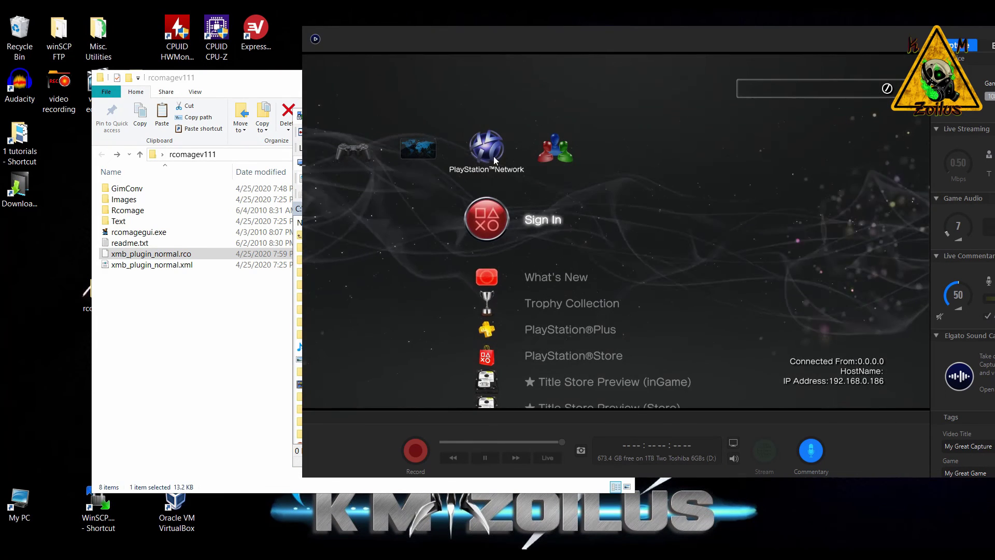
left_click(231, 365)
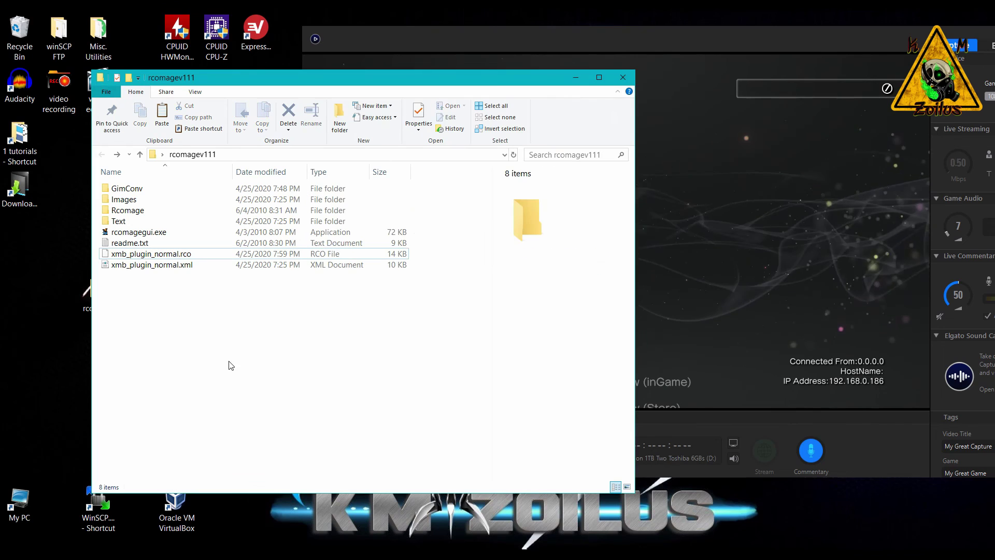
Step: Switch to WinSCP and open the /dev_blind/vsh/resource/ folder on the PS3
key("alt+Tab")
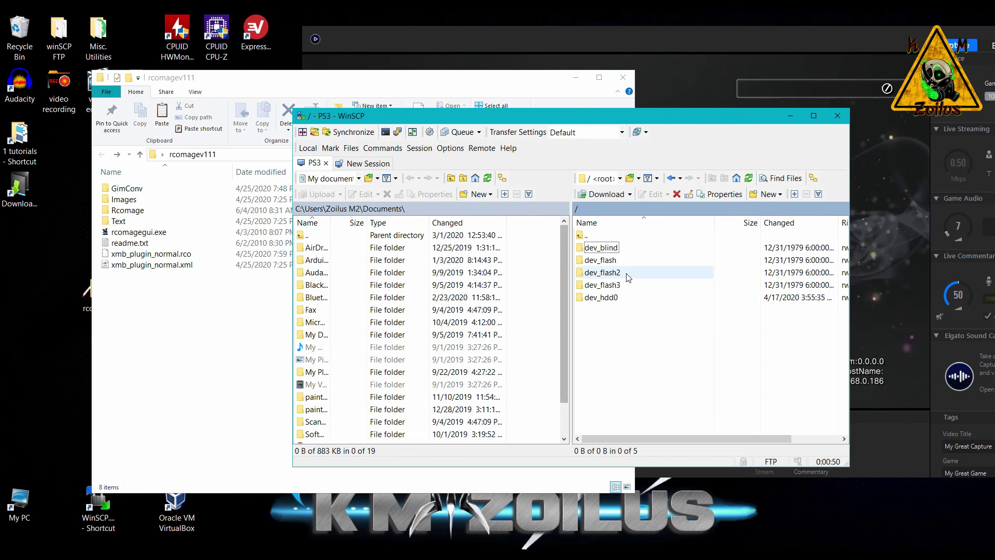
left_click(601, 248)
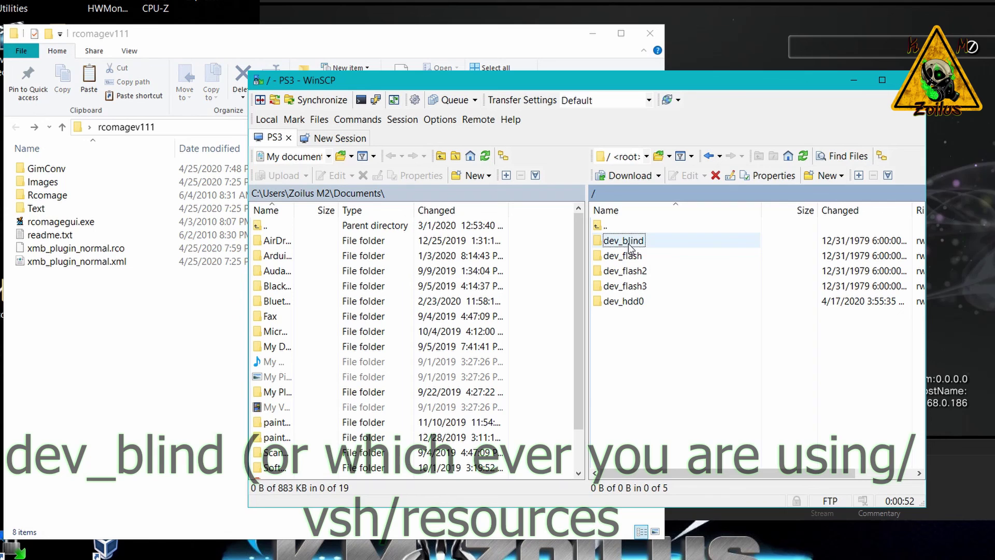
double_click(604, 249)
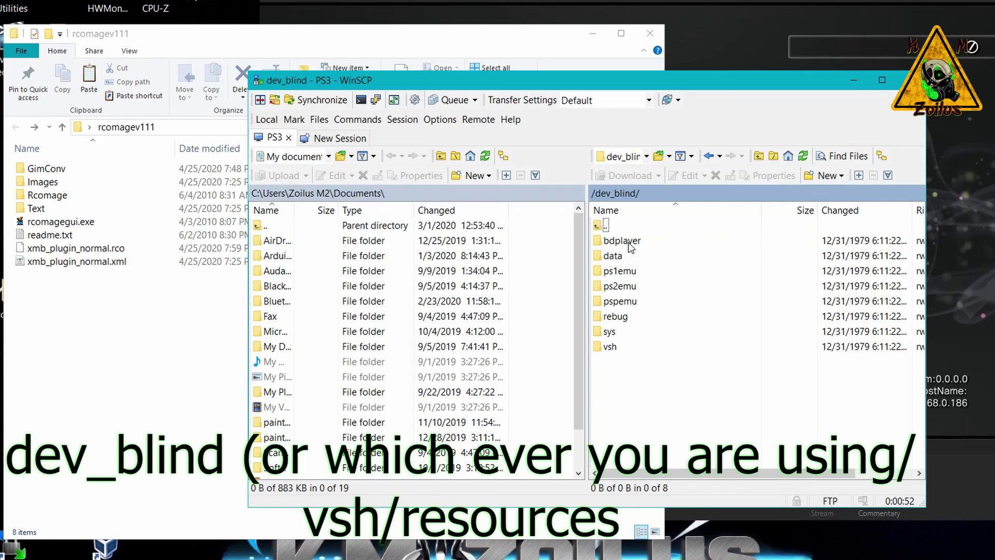
double_click(615, 349)
double_click(616, 270)
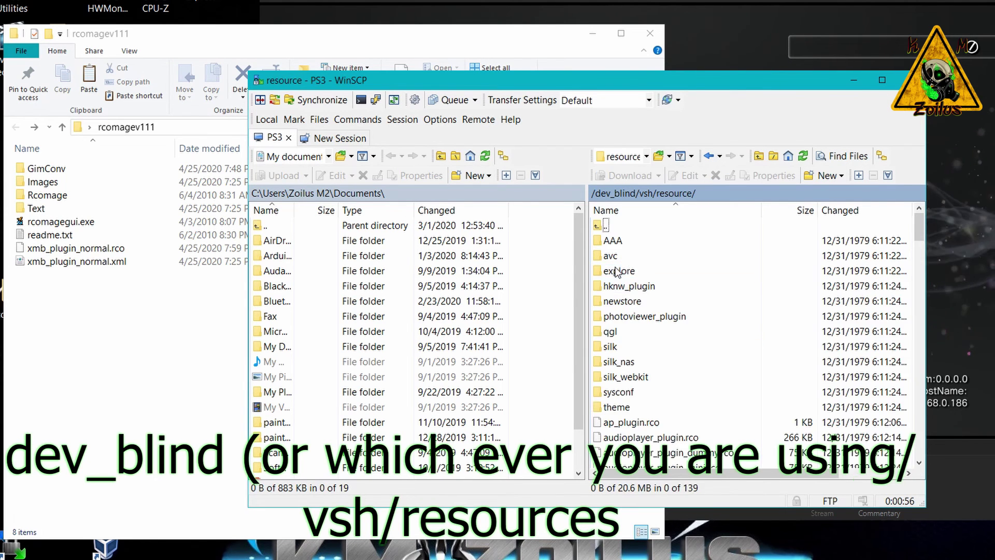
Step: Upload the compiled xmb_plugin_normal.rco from the rcomagev111 folder to /dev_blind/vsh/resource/ on the PS3, replacing the existing file
left_click_drag(919, 231, 916, 449)
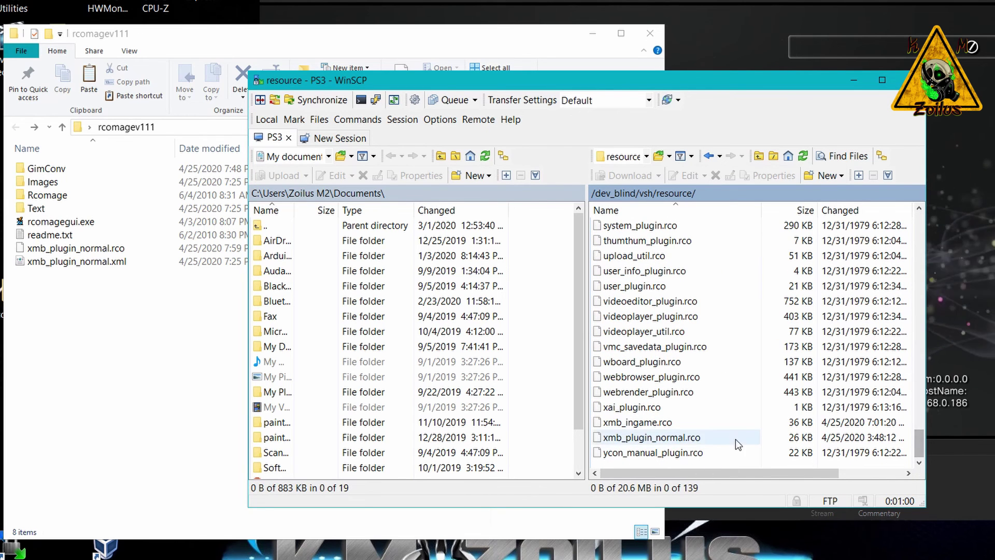
left_click(92, 253)
left_click_drag(92, 253, 724, 420)
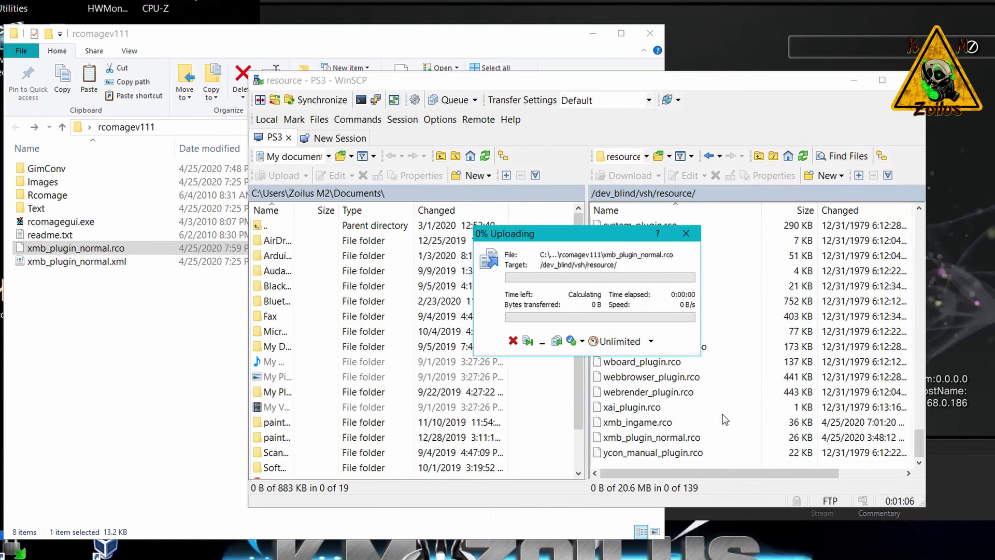
Step: Check the uploaded xmb_plugin_normal.rco in the remote resource folder, and minimize WinSCP and the rcomagev111 window to reveal the PS3 capture preview
scroll(800, 352, "down", 3)
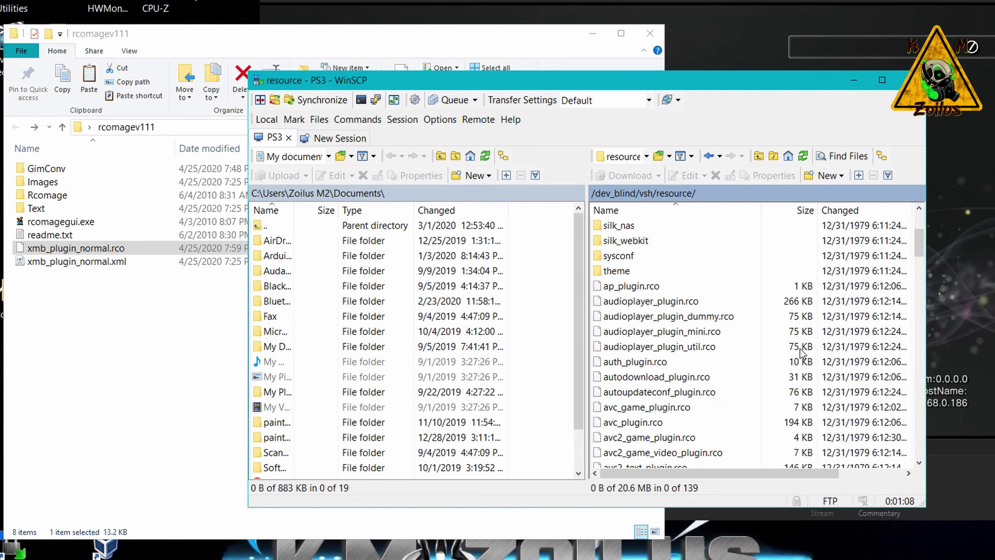
left_click_drag(919, 243, 916, 445)
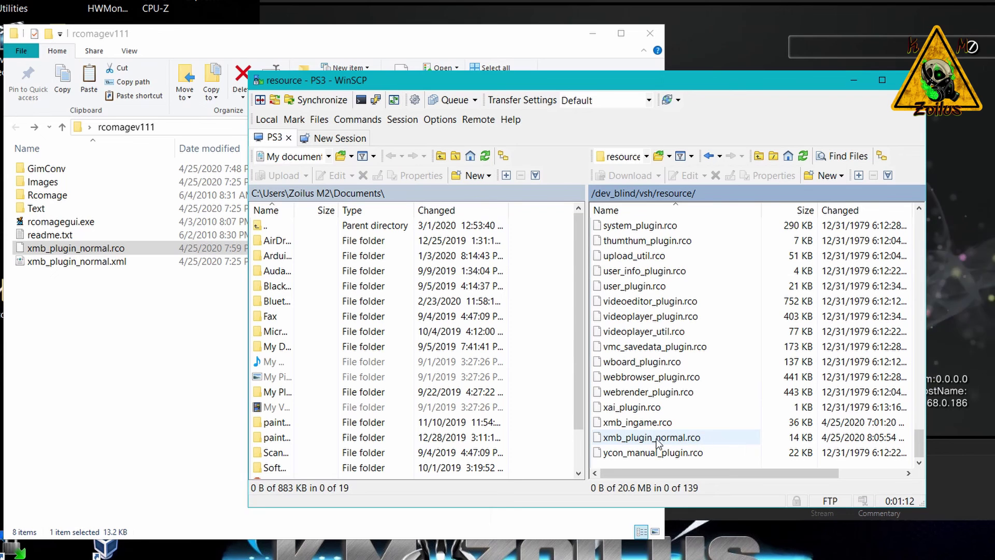
left_click(855, 79)
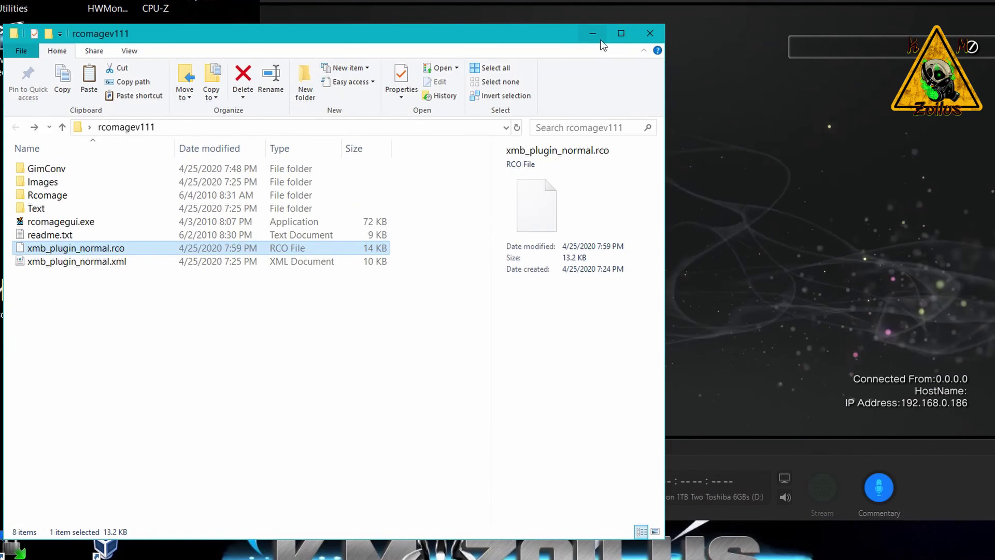
left_click(594, 35)
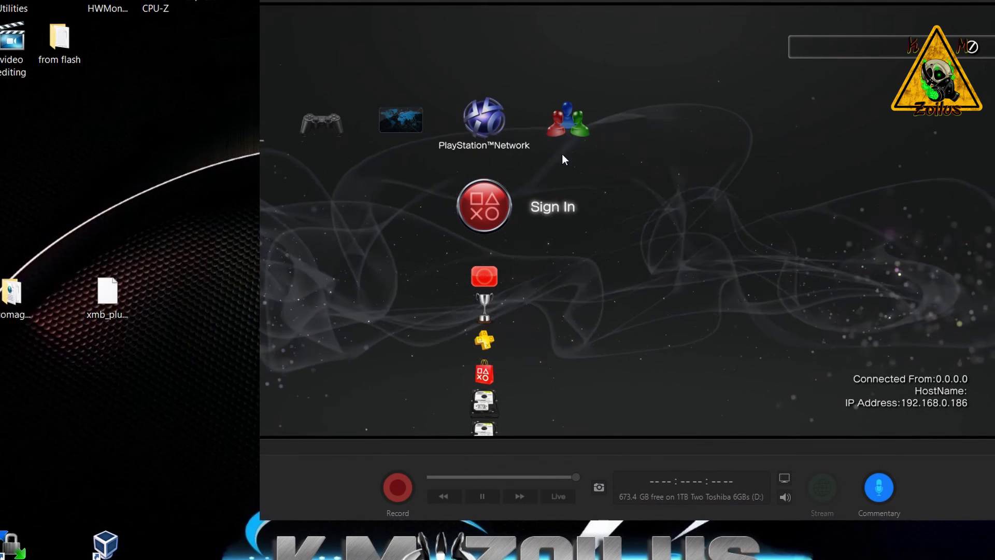